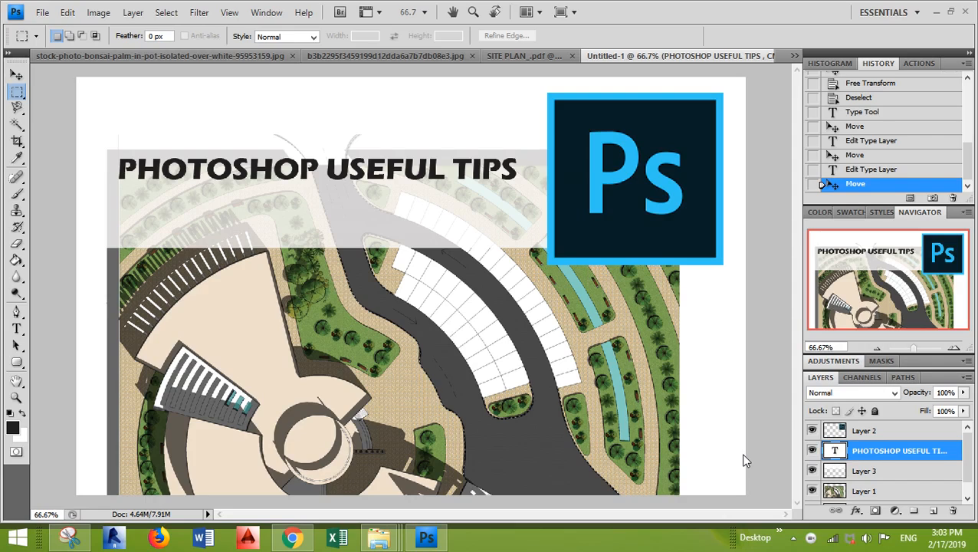
Step: Switch to the SITE PLAN document and examine its planting around the parking area
{"action": "left_click", "coordinate": [797, 55]}
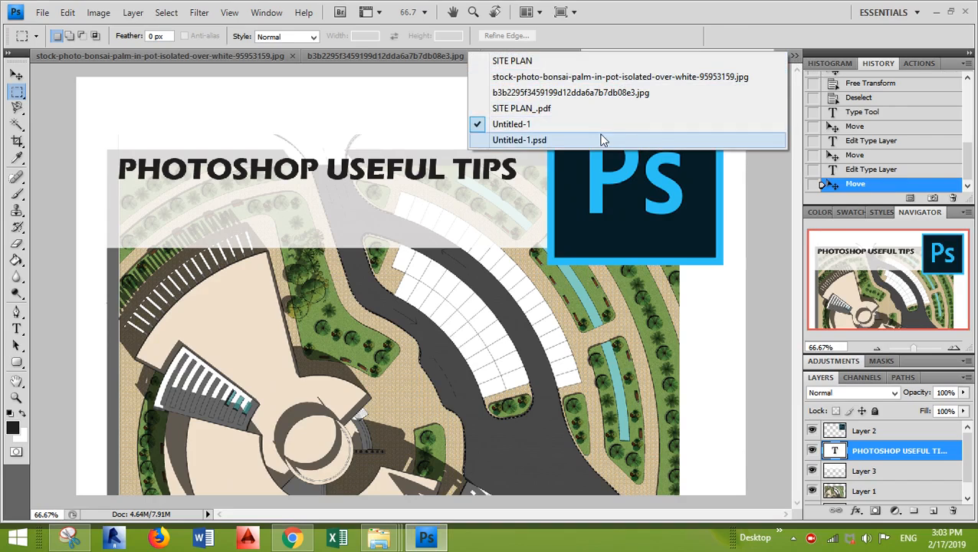
{"action": "left_click", "coordinate": [529, 61]}
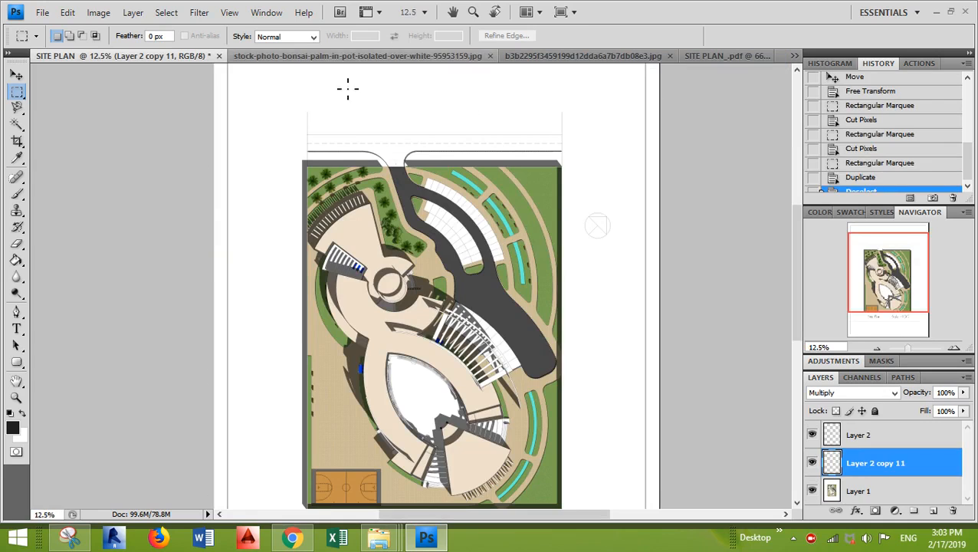
{"action": "scroll", "coordinate": [381, 240], "scroll_direction": "up", "scroll_amount": 2}
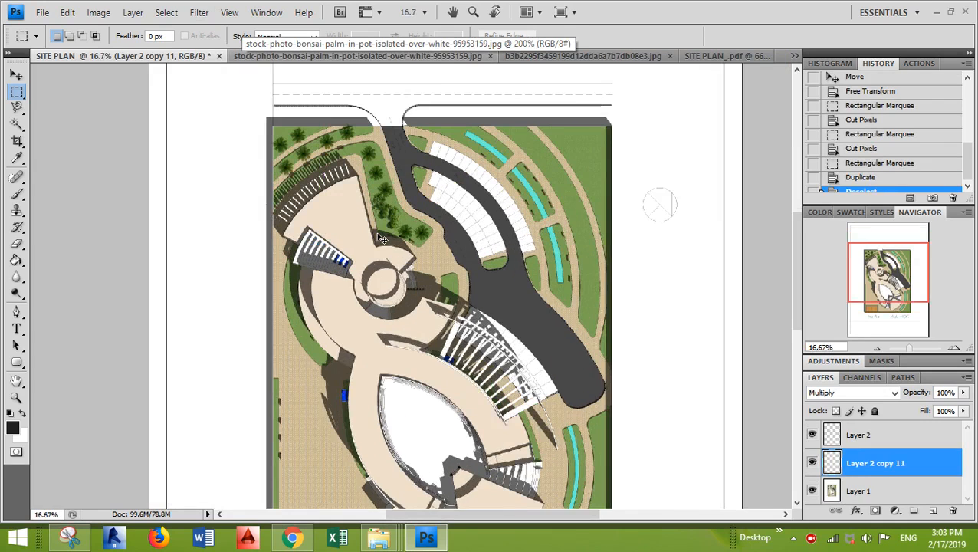
{"action": "scroll", "coordinate": [373, 158], "scroll_direction": "up", "scroll_amount": 3}
{"action": "scroll", "coordinate": [372, 158], "scroll_direction": "left", "scroll_amount": 1}
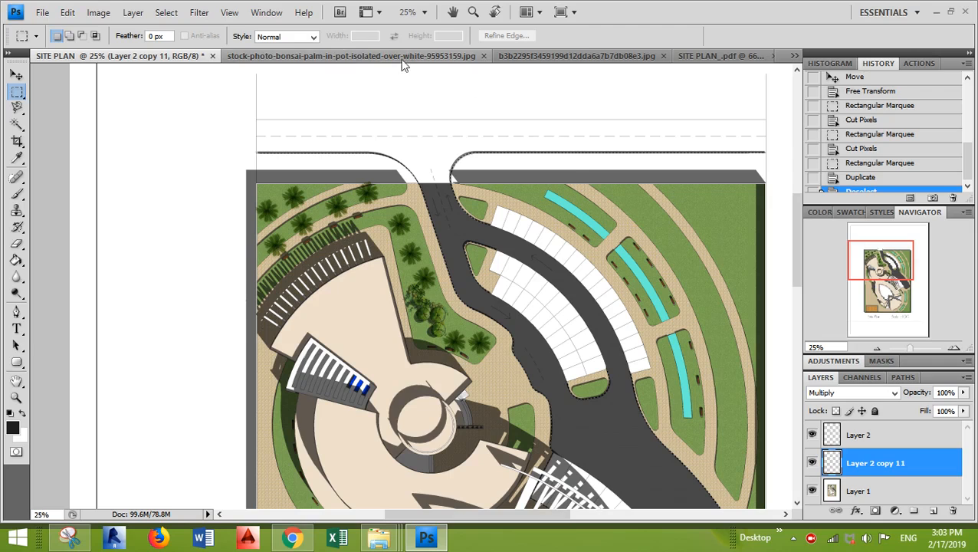
Step: Clear the selection in SITE PLAN_.pdf, examine its finished planting, and return to the SITE PLAN document
{"action": "left_click", "coordinate": [723, 56]}
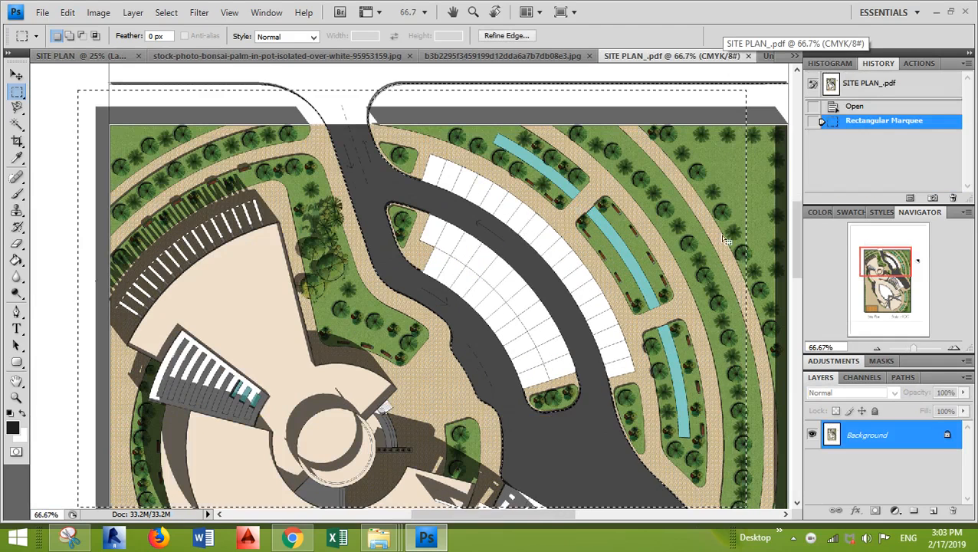
{"action": "key", "text": "ctrl+d"}
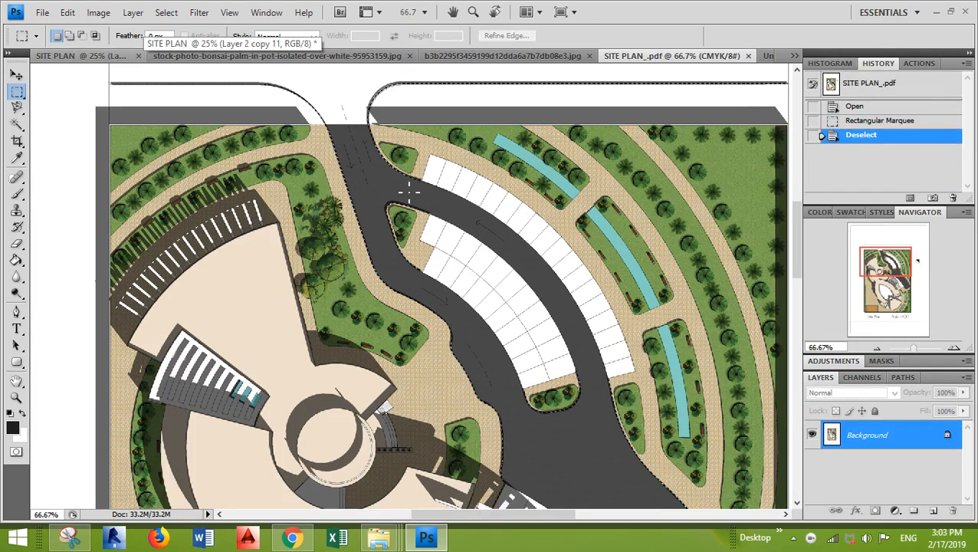
{"action": "key", "text": "ctrl+minus"}
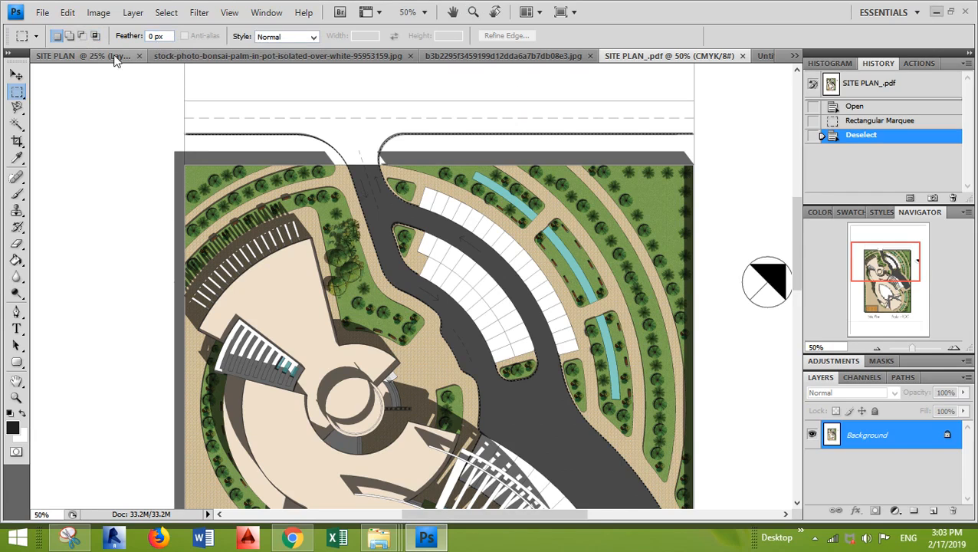
{"action": "left_click", "coordinate": [83, 55]}
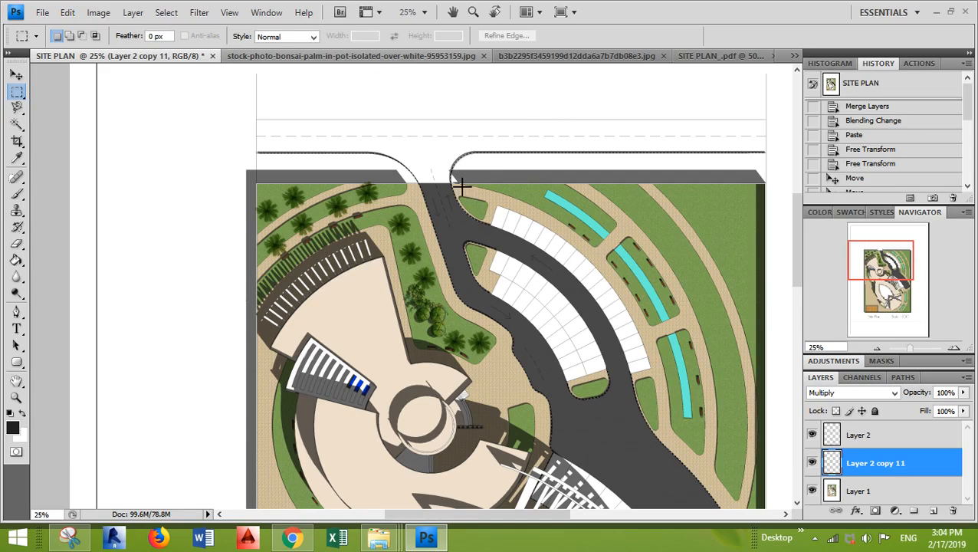
Step: Select the palm in the stock-photo bonsai palm image with a rectangular marquee, leaving out the watermark text
{"action": "left_click", "coordinate": [355, 56]}
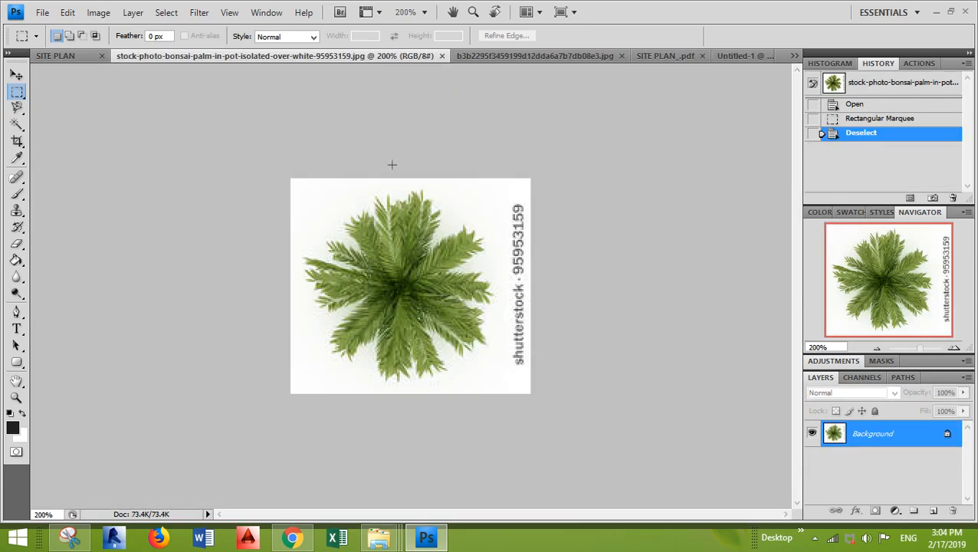
{"action": "left_click_drag", "start_coordinate": [280, 176], "coordinate": [500, 405]}
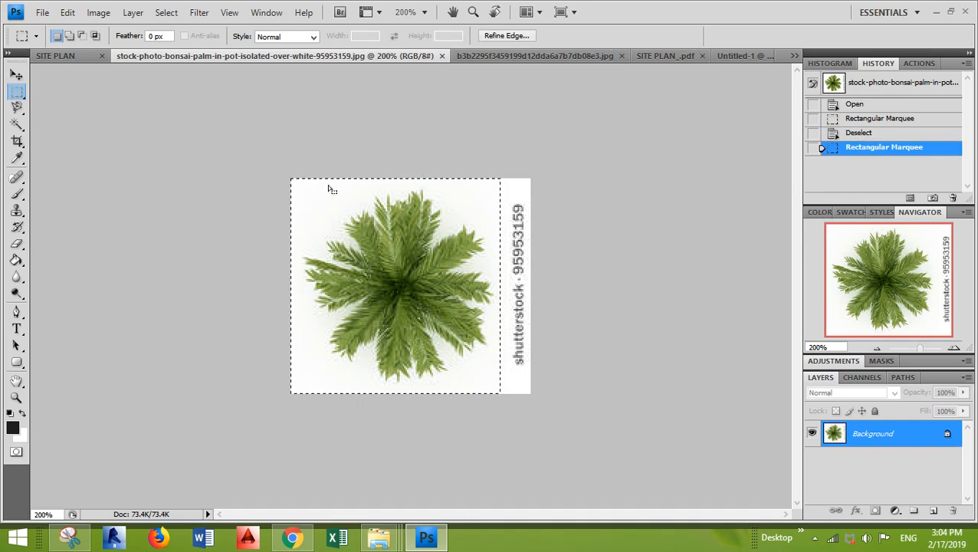
{"action": "left_click", "coordinate": [583, 221]}
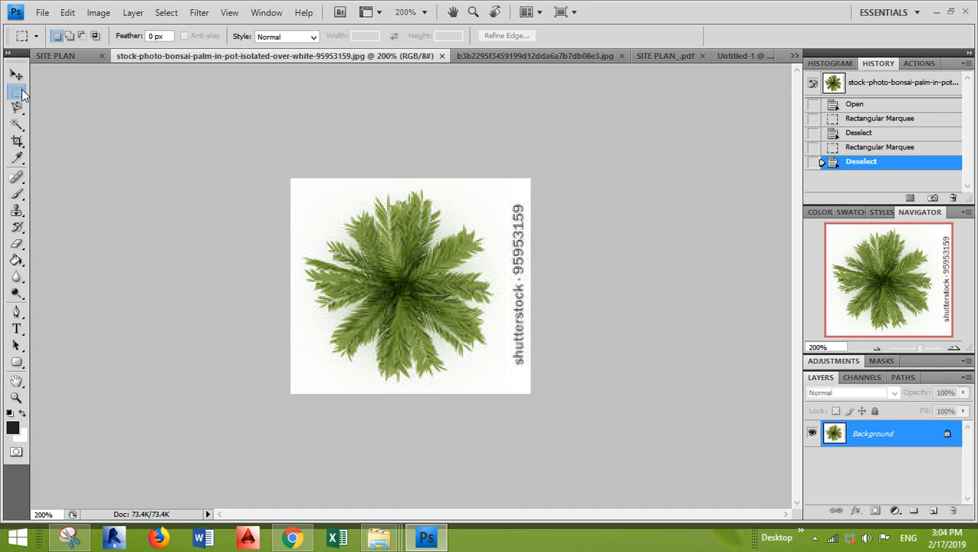
{"action": "left_click_drag", "start_coordinate": [282, 172], "coordinate": [497, 395]}
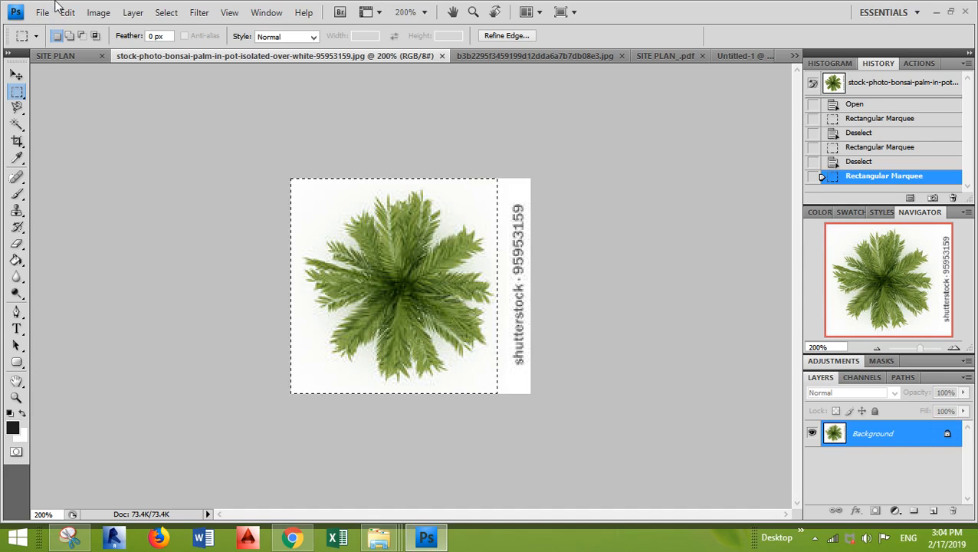
Step: Paste the copied palm into the SITE PLAN document and switch to the Move tool
{"action": "left_click", "coordinate": [49, 56]}
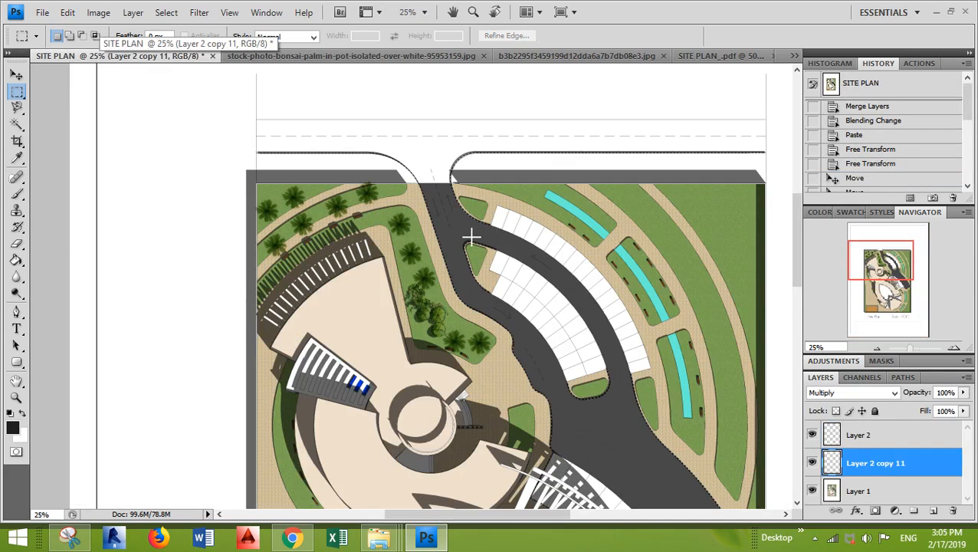
{"action": "key", "text": "ctrl+v"}
{"action": "left_click", "coordinate": [16, 74]}
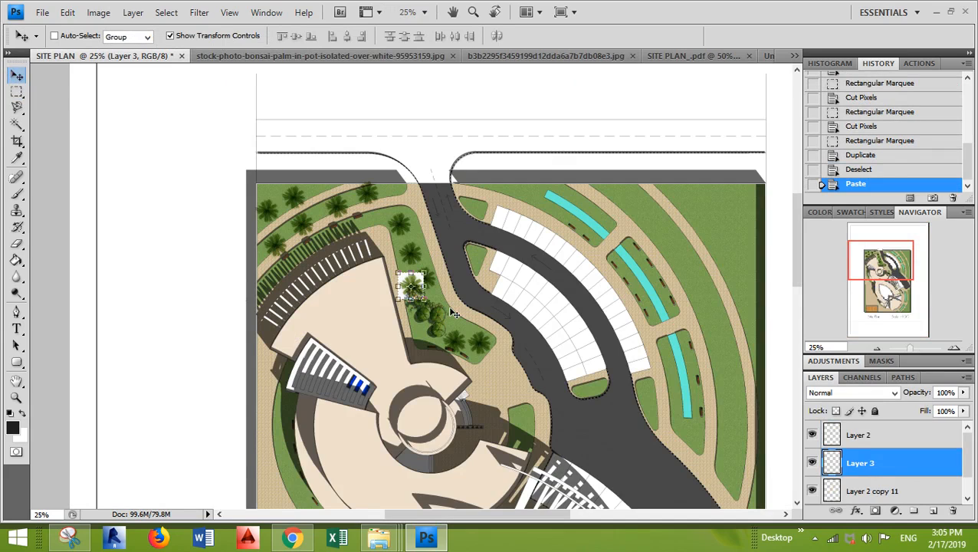
Step: Move the pasted palm to the lower end of the long curved green strip east of the parking bays
{"action": "scroll", "coordinate": [451, 309], "scroll_direction": "up", "scroll_amount": 2}
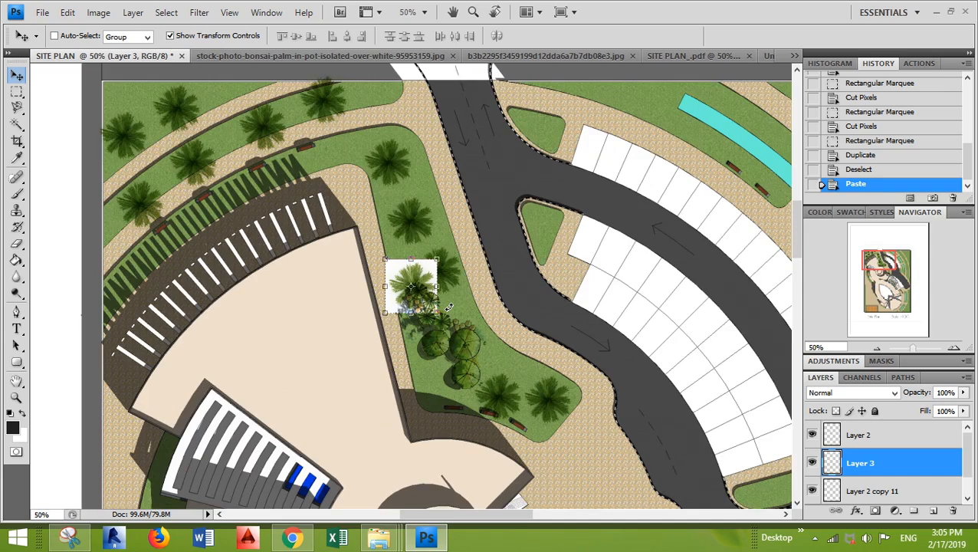
{"action": "scroll", "coordinate": [449, 307], "scroll_direction": "up", "scroll_amount": 1}
{"action": "left_click_drag", "start_coordinate": [407, 273], "coordinate": [662, 182]}
{"action": "left_click_drag", "start_coordinate": [699, 316], "coordinate": [533, 441]}
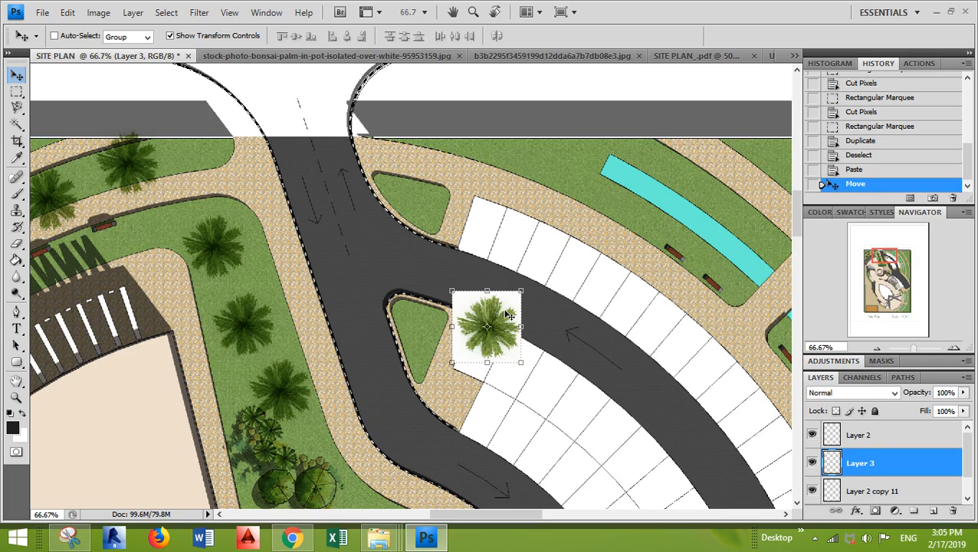
{"action": "left_click_drag", "start_coordinate": [510, 316], "coordinate": [468, 194]}
{"action": "left_click_drag", "start_coordinate": [575, 350], "coordinate": [392, 319]}
{"action": "left_click_drag", "start_coordinate": [277, 139], "coordinate": [395, 425]}
{"action": "left_click_drag", "start_coordinate": [425, 375], "coordinate": [404, 109]}
{"action": "left_click_drag", "start_coordinate": [503, 274], "coordinate": [481, 210]}
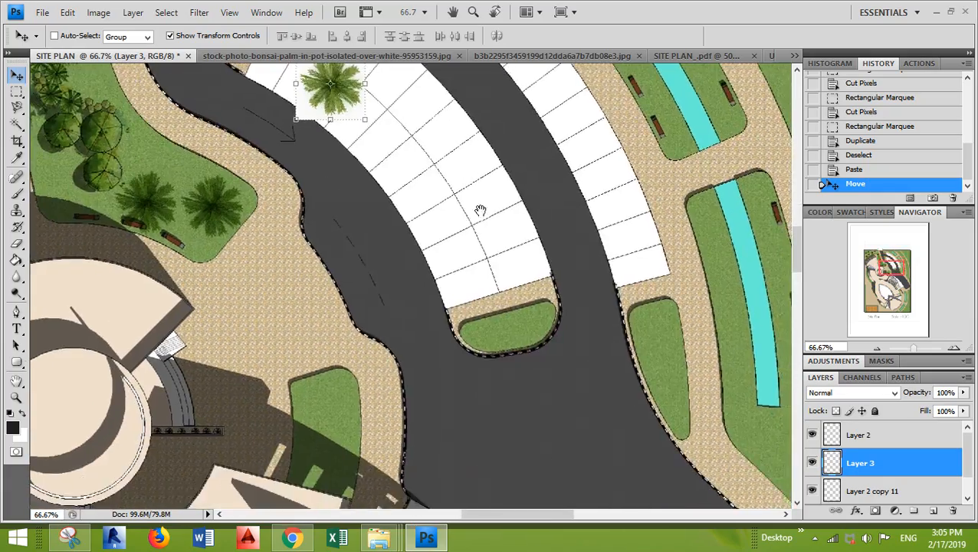
{"action": "left_click_drag", "start_coordinate": [351, 102], "coordinate": [578, 418]}
{"action": "left_click_drag", "start_coordinate": [653, 437], "coordinate": [545, 160]}
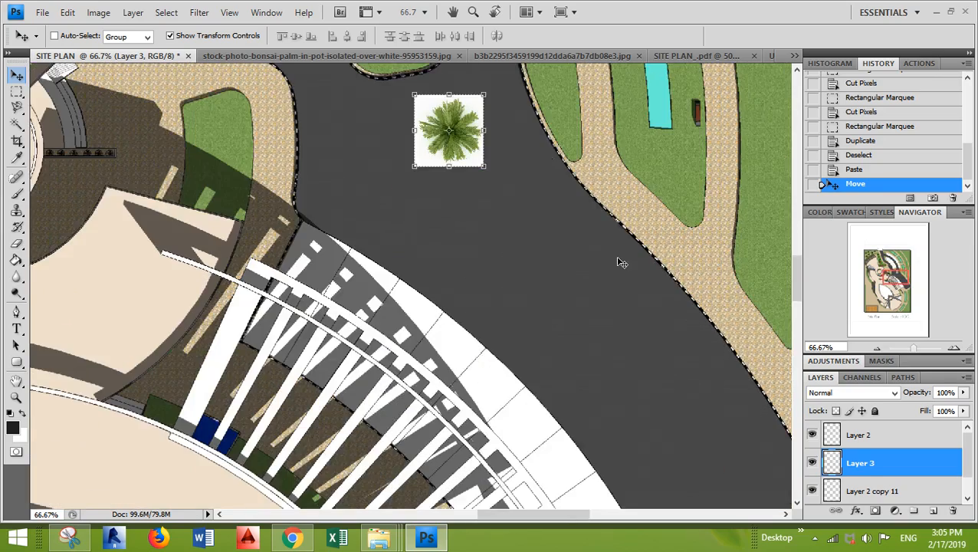
{"action": "key", "text": "ctrl+minus"}
{"action": "key", "text": "ctrl+minus"}
{"action": "key", "text": "ctrl+minus"}
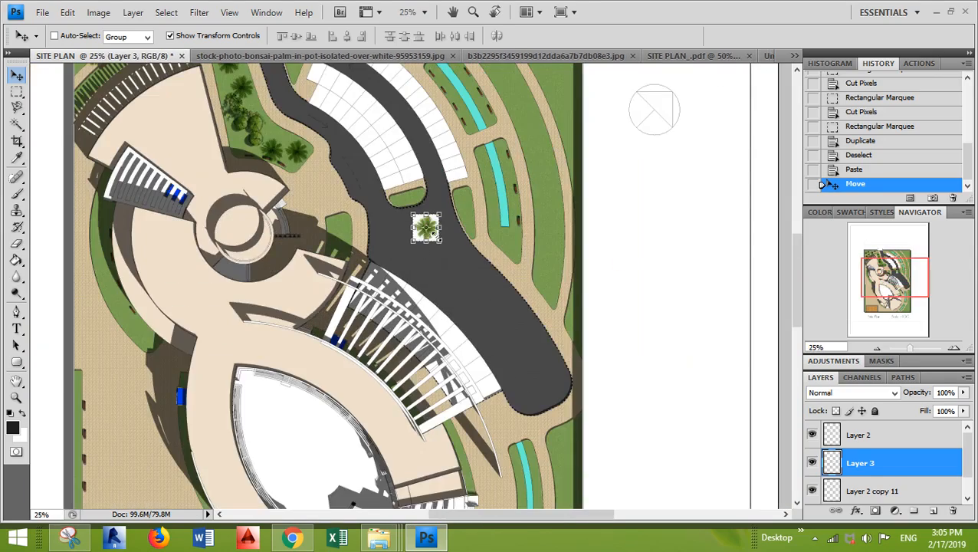
{"action": "key", "text": "ctrl+plus"}
{"action": "key", "text": "ctrl+plus"}
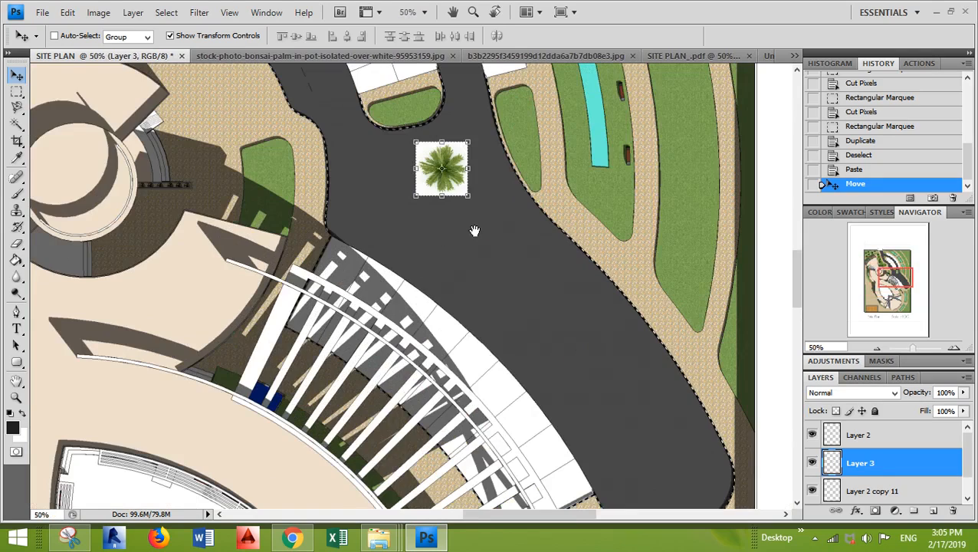
{"action": "left_click_drag", "start_coordinate": [475, 231], "coordinate": [345, 437]}
{"action": "left_click_drag", "start_coordinate": [315, 393], "coordinate": [571, 470]}
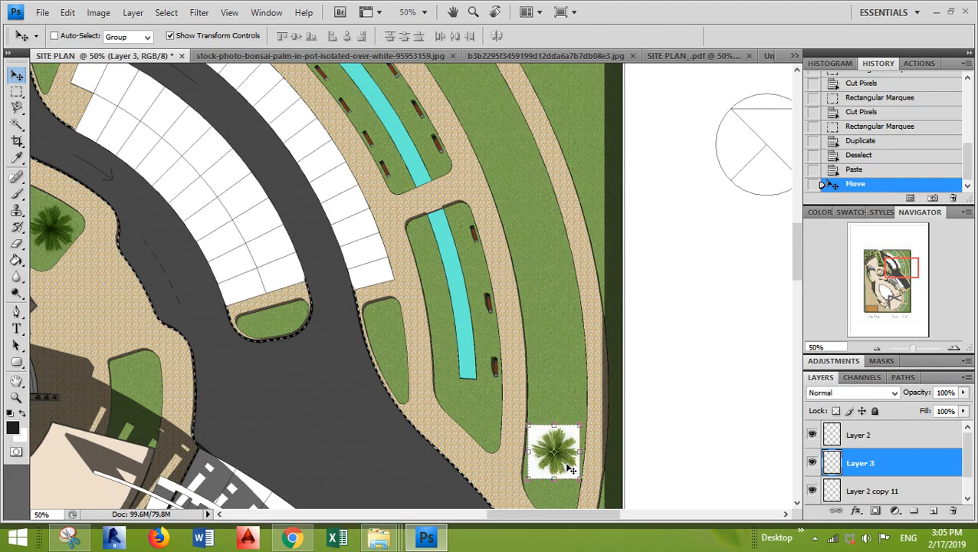
Step: Paste a second palm just above the first and duplicate it seven times up along the curved green strip
{"action": "key", "text": "ctrl+v"}
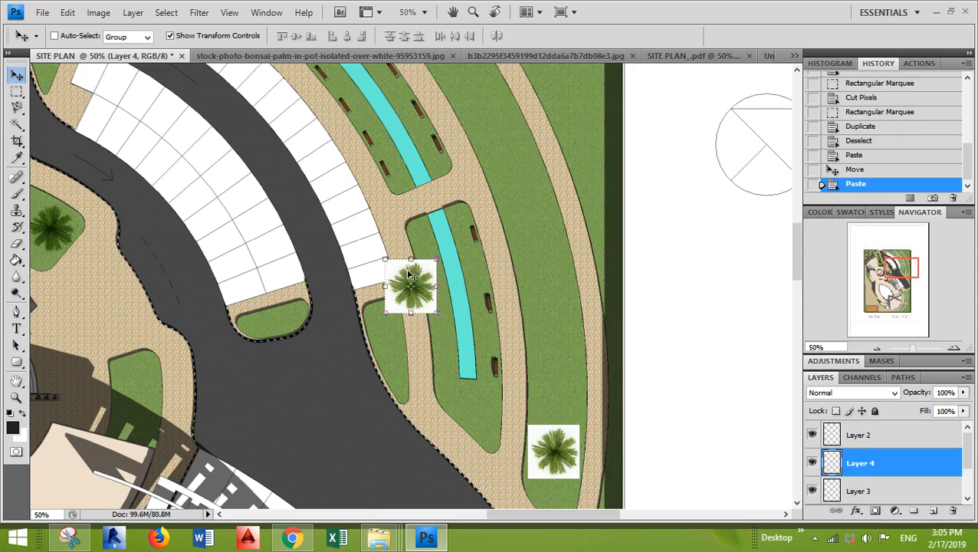
{"action": "left_click_drag", "start_coordinate": [418, 291], "coordinate": [563, 386]}
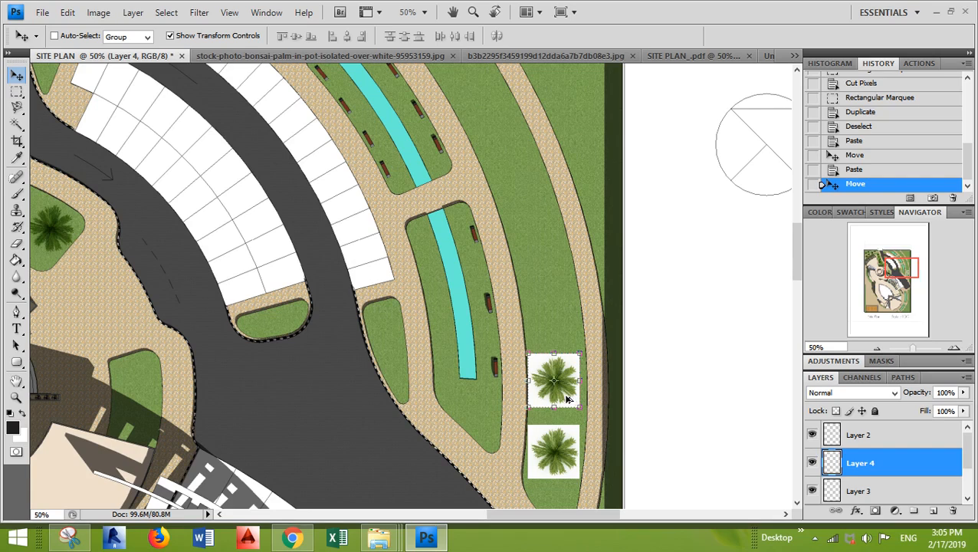
{"action": "left_click_drag", "start_coordinate": [568, 399], "coordinate": [559, 272]}
{"action": "left_click_drag", "start_coordinate": [558, 357], "coordinate": [589, 457]}
{"action": "left_click_drag", "start_coordinate": [580, 365], "coordinate": [470, 123]}
{"action": "key", "text": "ctrl+minus"}
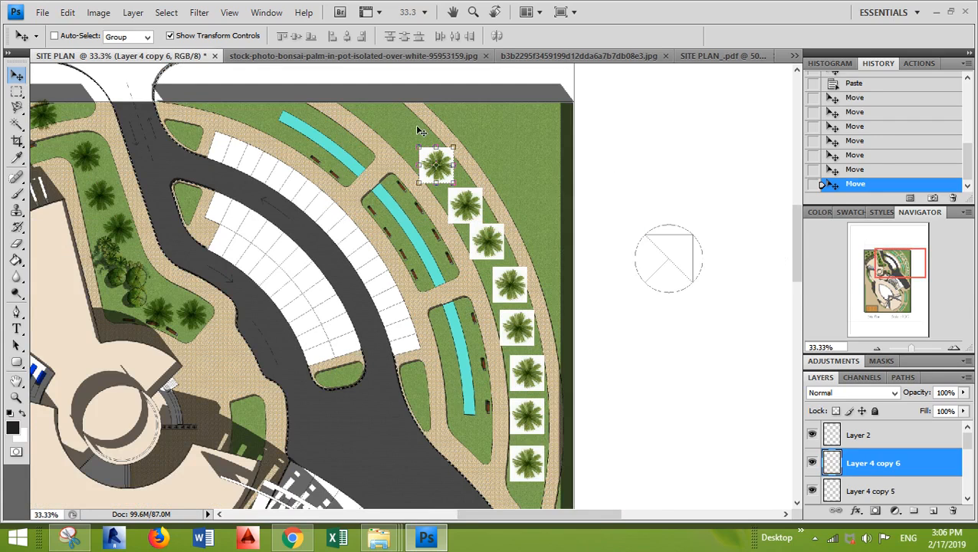
{"action": "left_click_drag", "start_coordinate": [428, 140], "coordinate": [418, 138]}
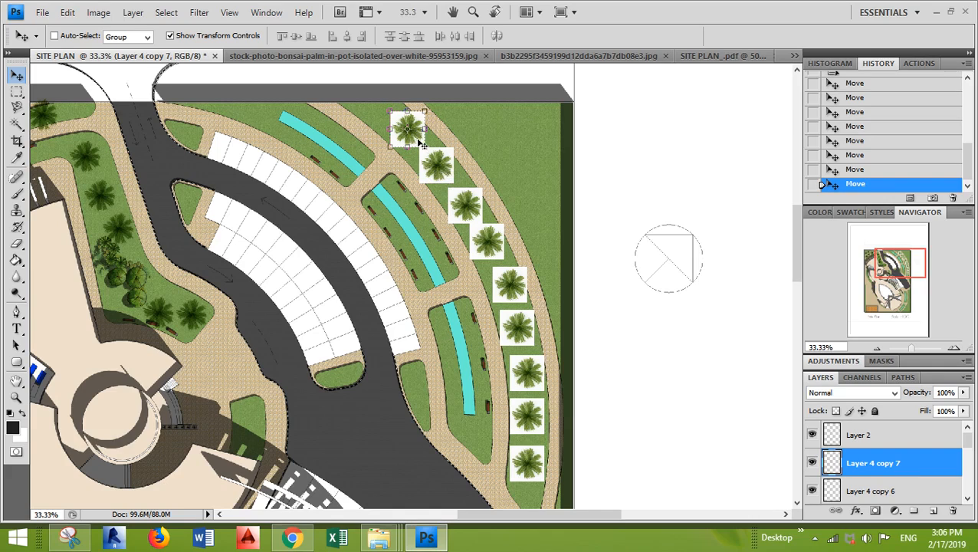
{"action": "mouse_move", "coordinate": [419, 143]}
{"action": "left_mouse_down"}
{"action": "mouse_move", "coordinate": [461, 144]}
{"action": "mouse_move", "coordinate": [412, 142]}
{"action": "left_mouse_up"}
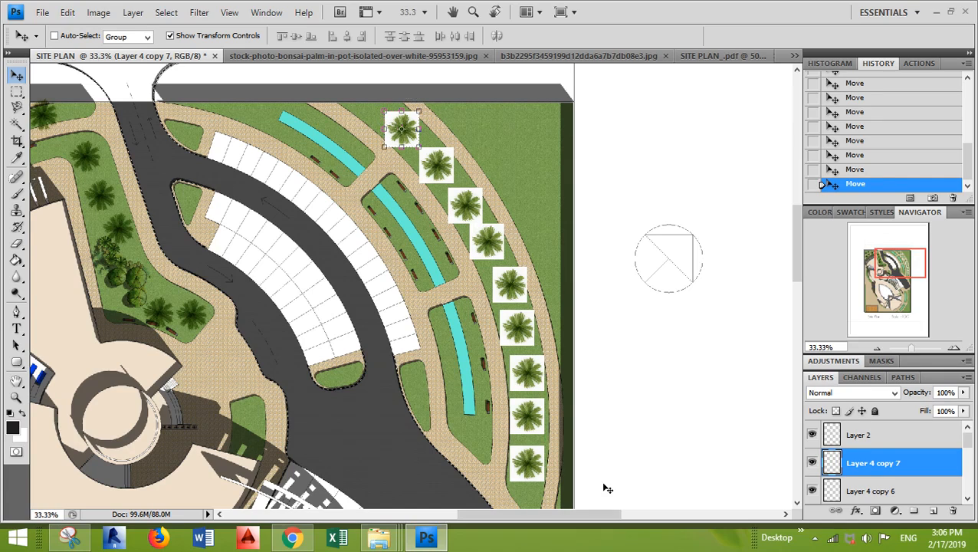
Step: Set the blending mode of the topmost palm's layer, Layer 4 copy 7, to Multiply
{"action": "key", "text": "ctrl+minus"}
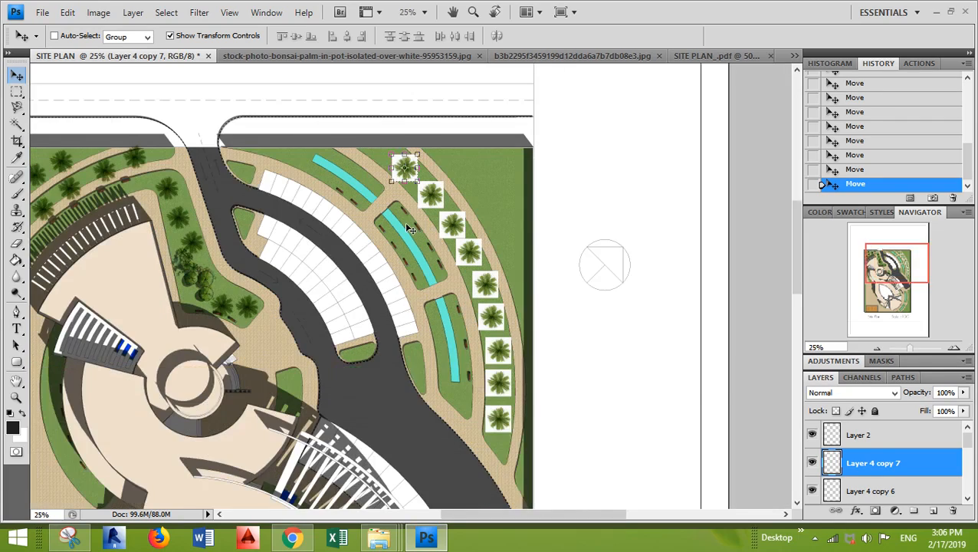
{"action": "key", "text": "ctrl+plus"}
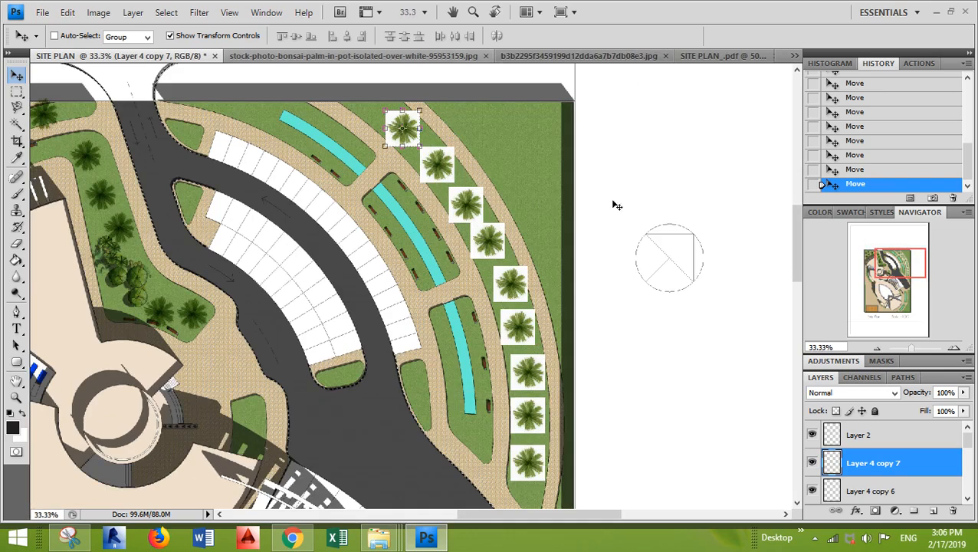
{"action": "left_click", "coordinate": [843, 392]}
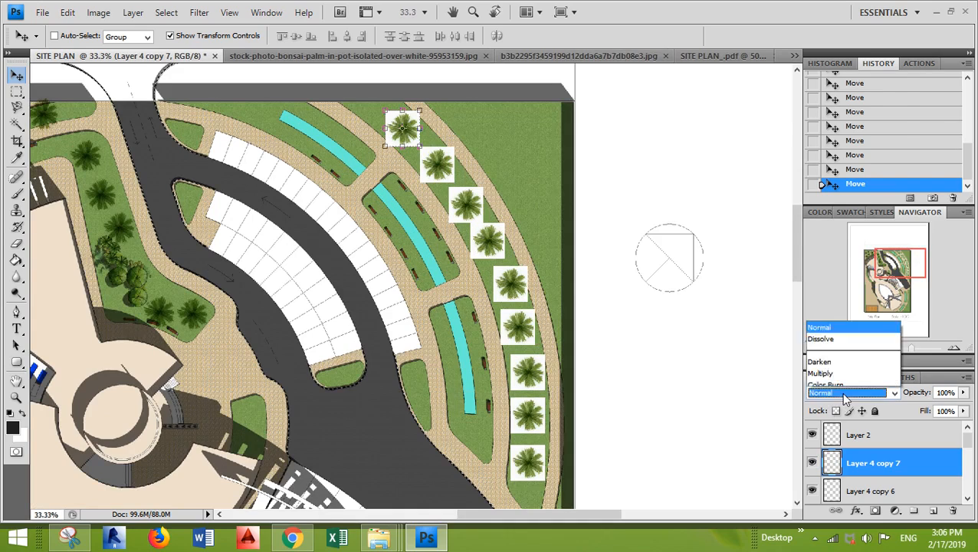
{"action": "left_click", "coordinate": [827, 93]}
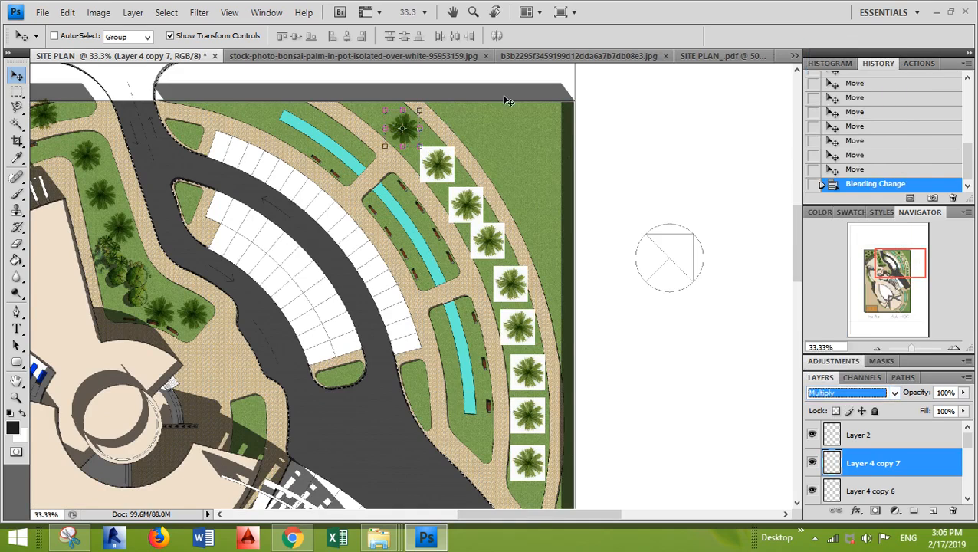
Step: Select the palm layers from Layer 4 copy 7 down to Layer 4 copy and merge them into one layer
{"action": "left_click", "coordinate": [17, 91]}
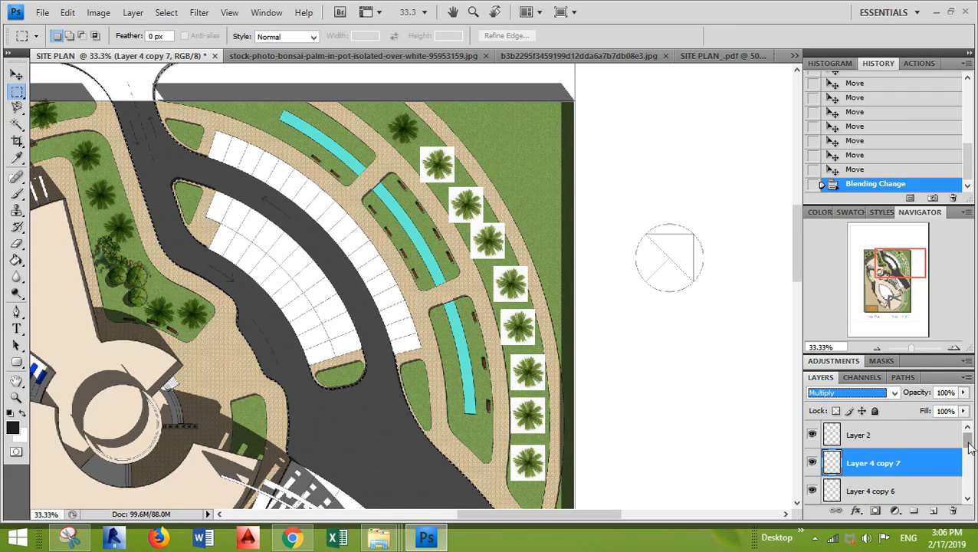
{"action": "mouse_move", "coordinate": [968, 447]}
{"action": "left_mouse_down"}
{"action": "mouse_move", "coordinate": [974, 481]}
{"action": "mouse_move", "coordinate": [968, 444]}
{"action": "left_mouse_up"}
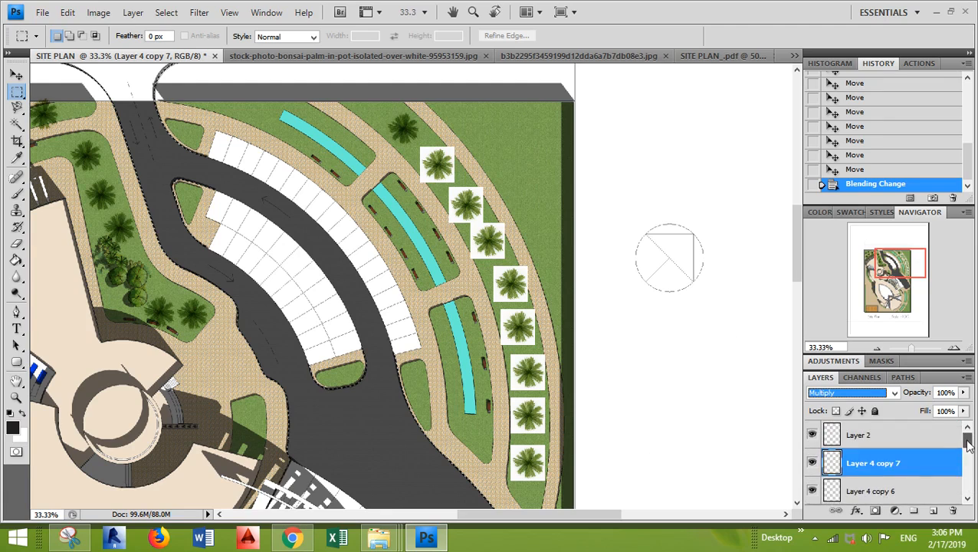
{"action": "left_click", "coordinate": [914, 442], "text": "ctrl"}
{"action": "left_click", "coordinate": [912, 483], "text": "ctrl"}
{"action": "left_click", "coordinate": [900, 440], "text": "ctrl"}
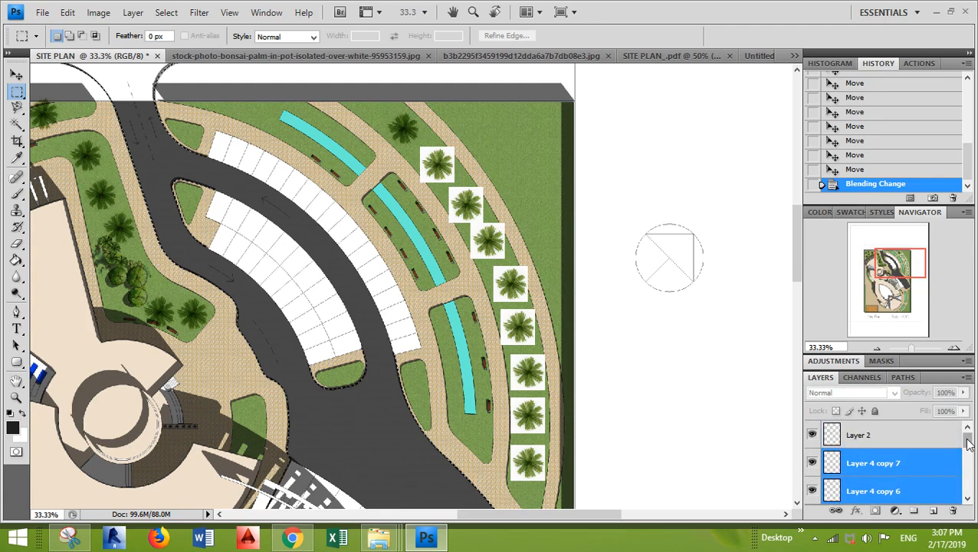
{"action": "scroll", "coordinate": [900, 453], "scroll_direction": "down", "scroll_amount": 2}
{"action": "left_click", "coordinate": [937, 457], "text": "ctrl"}
{"action": "left_click", "coordinate": [940, 491], "text": "ctrl"}
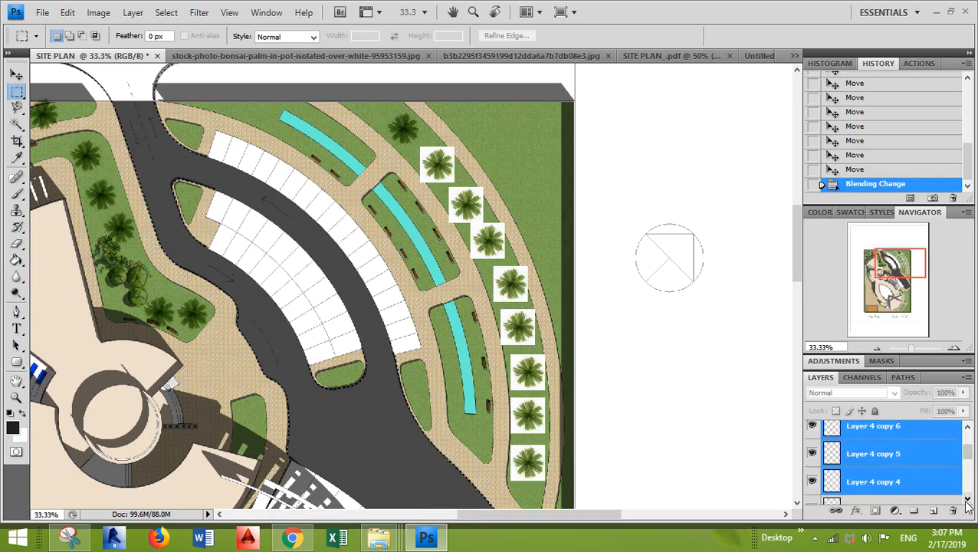
{"action": "scroll", "coordinate": [937, 476], "scroll_direction": "down", "scroll_amount": 2}
{"action": "left_click", "coordinate": [919, 457], "text": "ctrl"}
{"action": "left_click", "coordinate": [928, 482], "text": "ctrl"}
{"action": "scroll", "coordinate": [920, 476], "scroll_direction": "down", "scroll_amount": 2}
{"action": "left_click", "coordinate": [906, 459], "text": "ctrl"}
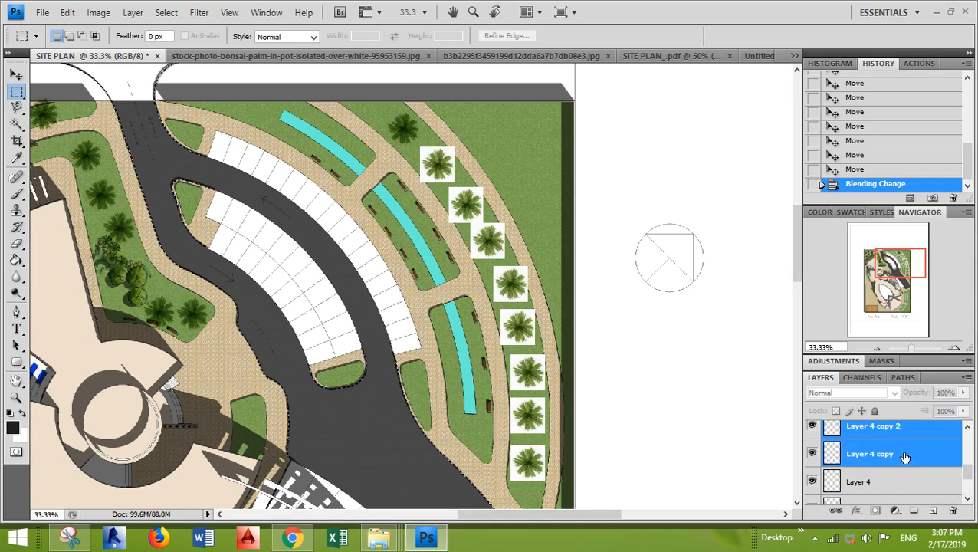
{"action": "right_click", "coordinate": [903, 453]}
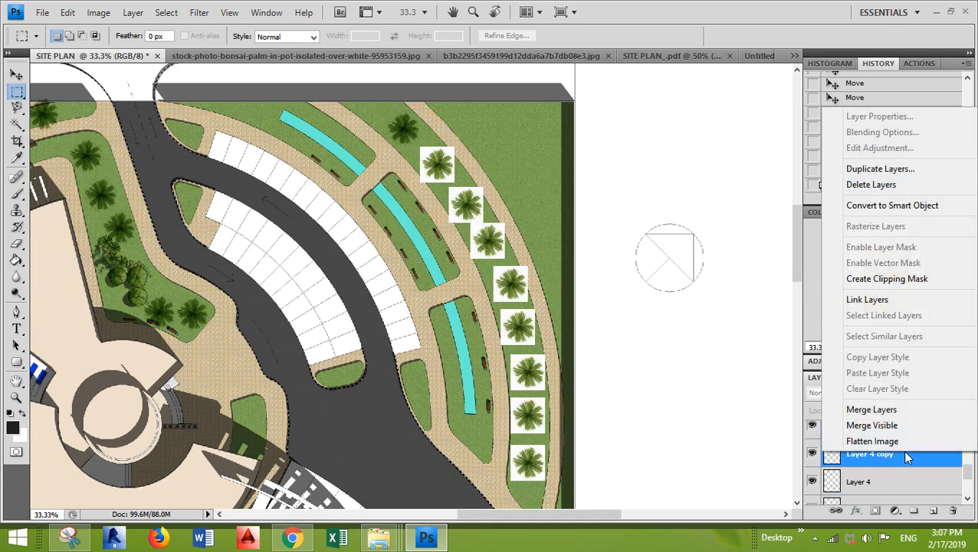
{"action": "left_click", "coordinate": [880, 414]}
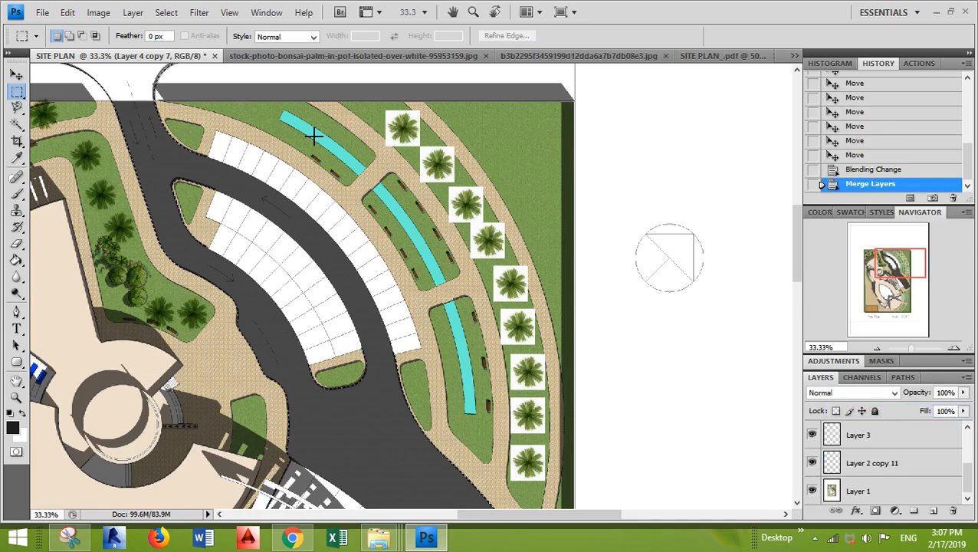
Step: Set the merged palm layer's blending mode to Multiply
{"action": "left_click", "coordinate": [17, 74]}
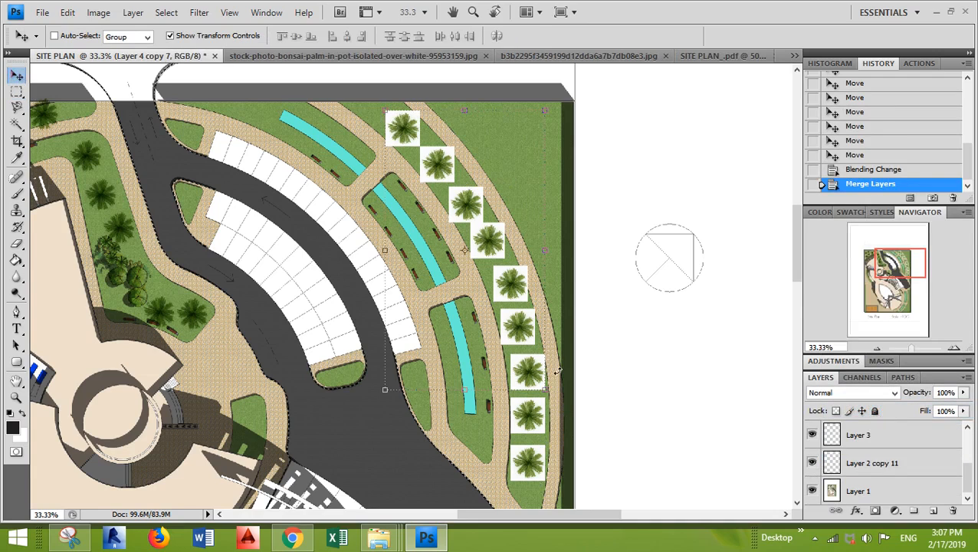
{"action": "left_click", "coordinate": [881, 394]}
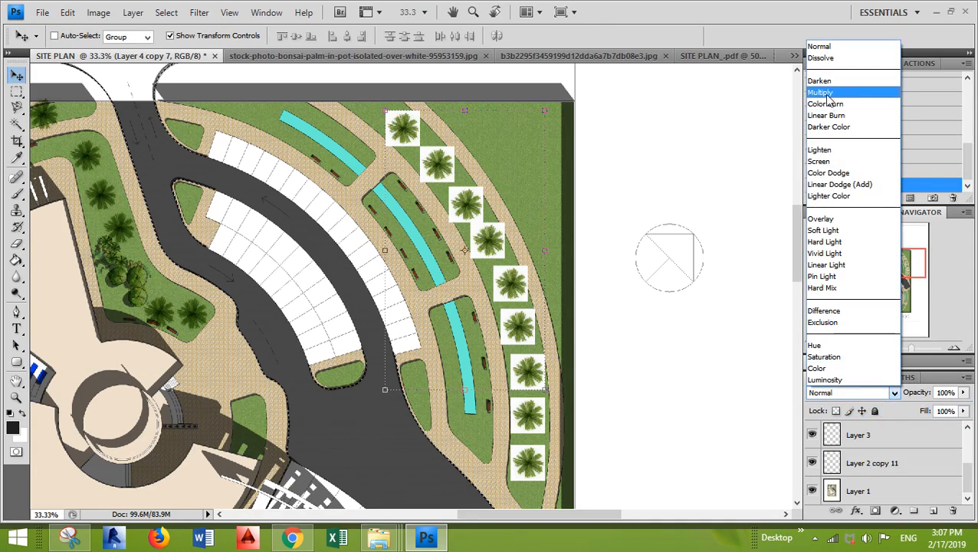
{"action": "left_click", "coordinate": [827, 94]}
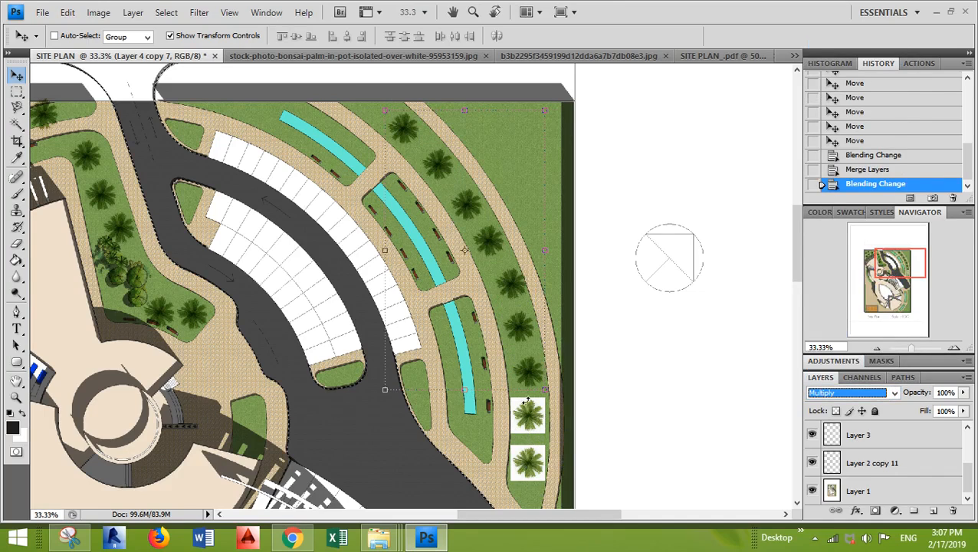
Step: Copy a rectangular selection around the whole tree cluster in the b3b2295f3459199d12dda6a7b7db08e3.jpg document and paste it into SITE PLAN
{"action": "left_click", "coordinate": [16, 90]}
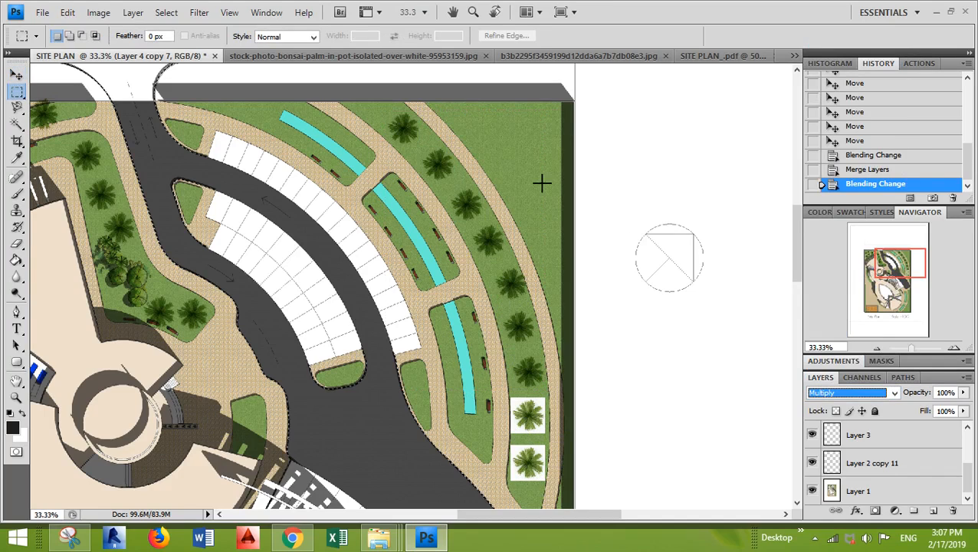
{"action": "left_click", "coordinate": [568, 59]}
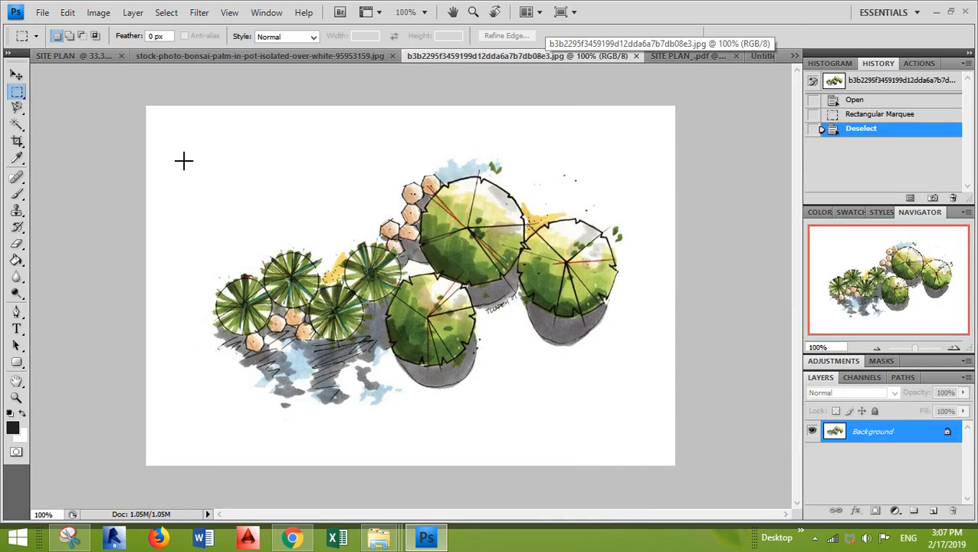
{"action": "mouse_move", "coordinate": [175, 140]}
{"action": "left_mouse_down"}
{"action": "mouse_move", "coordinate": [260, 271]}
{"action": "mouse_move", "coordinate": [654, 439]}
{"action": "left_mouse_up"}
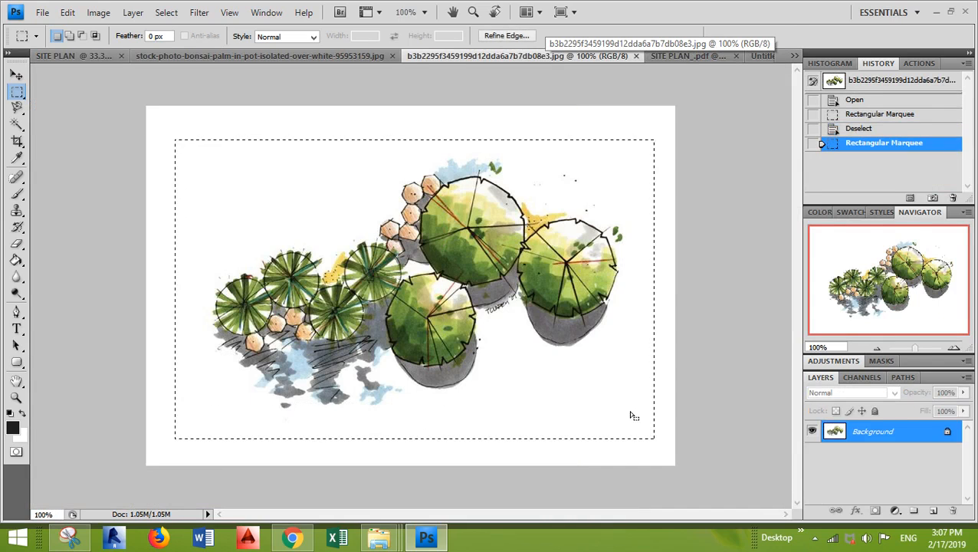
{"action": "left_click", "coordinate": [45, 55]}
{"action": "key", "text": "ctrl+v"}
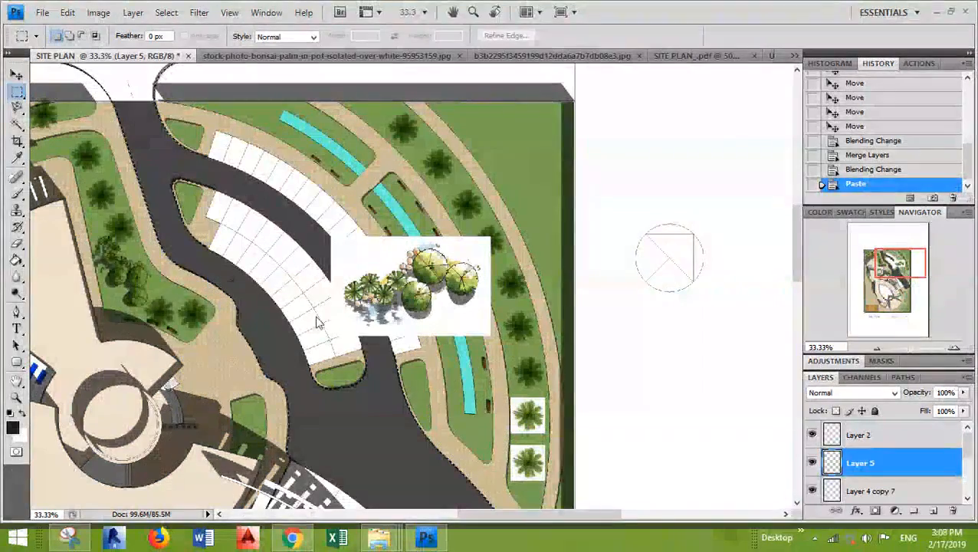
Step: Scale the pasted tree cluster down proportionally to 44.3%
{"action": "left_click", "coordinate": [18, 80]}
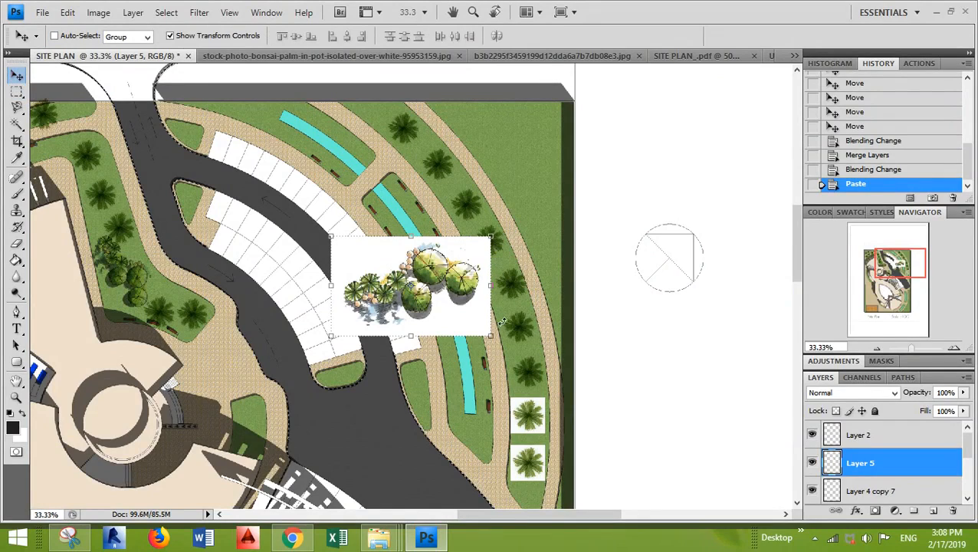
{"action": "left_click_drag", "start_coordinate": [492, 336], "coordinate": [398, 288]}
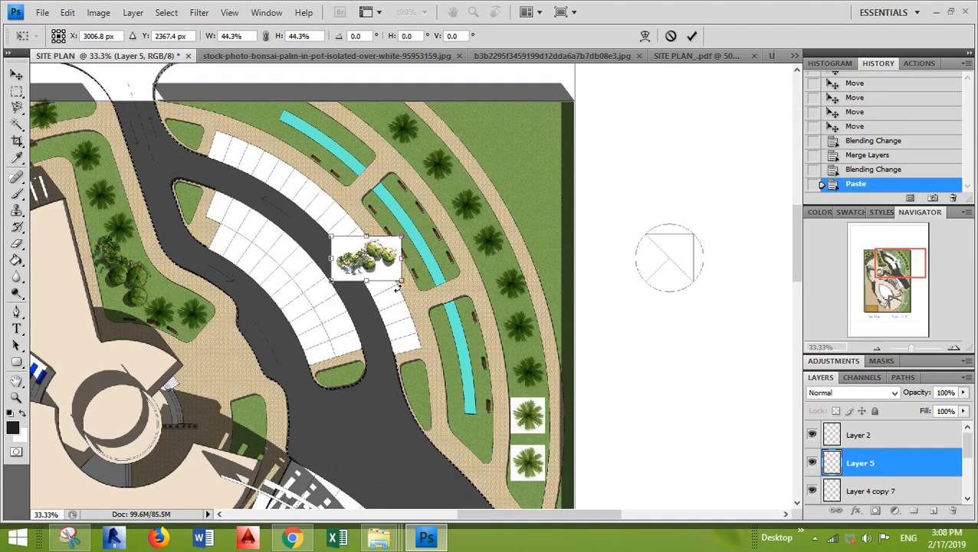
{"action": "key", "text": "Return"}
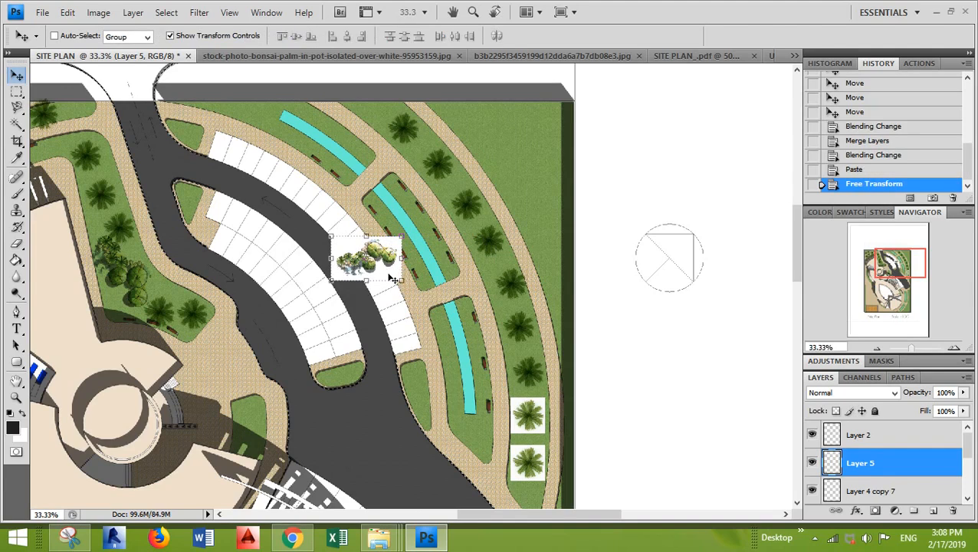
Step: Place the tree cluster on the northeast corner lawn, rotated 57.3° and scaled to 113.2%, and set its layer to Multiply
{"action": "left_click_drag", "start_coordinate": [387, 257], "coordinate": [561, 175]}
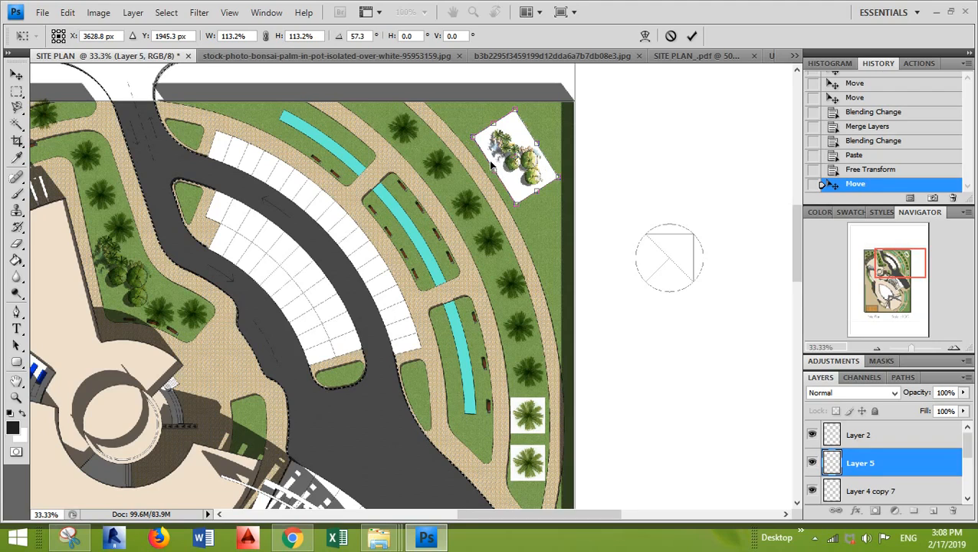
{"action": "key", "text": "Return"}
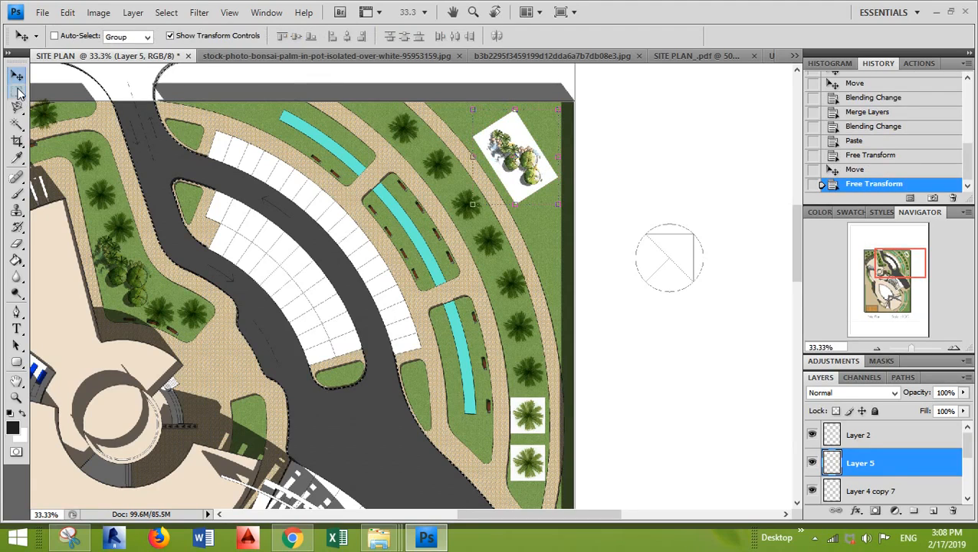
{"action": "left_click", "coordinate": [830, 392]}
{"action": "left_click", "coordinate": [820, 92]}
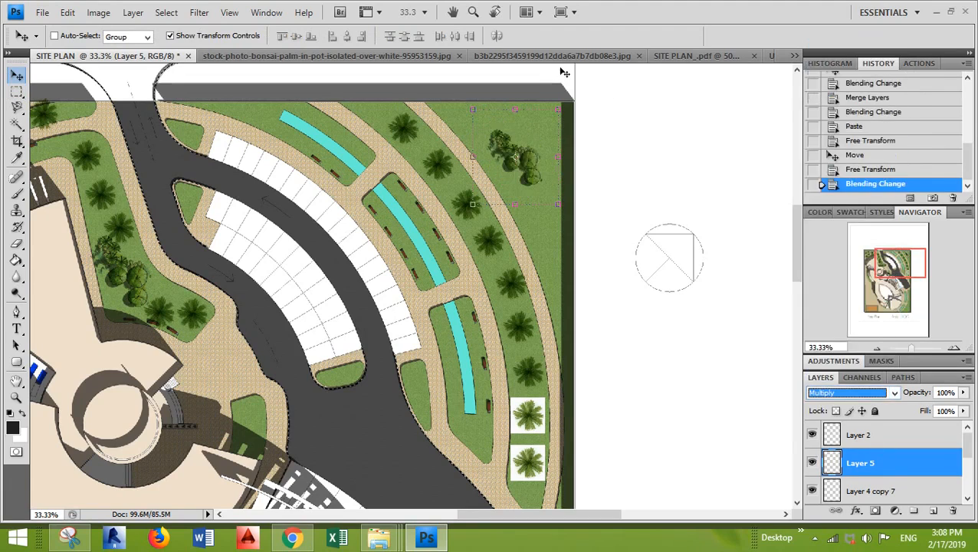
Step: Duplicate the tree cluster slightly farther down the corner lawn and rotate the copy by about 28.2°
{"action": "left_click_drag", "start_coordinate": [536, 172], "coordinate": [549, 217]}
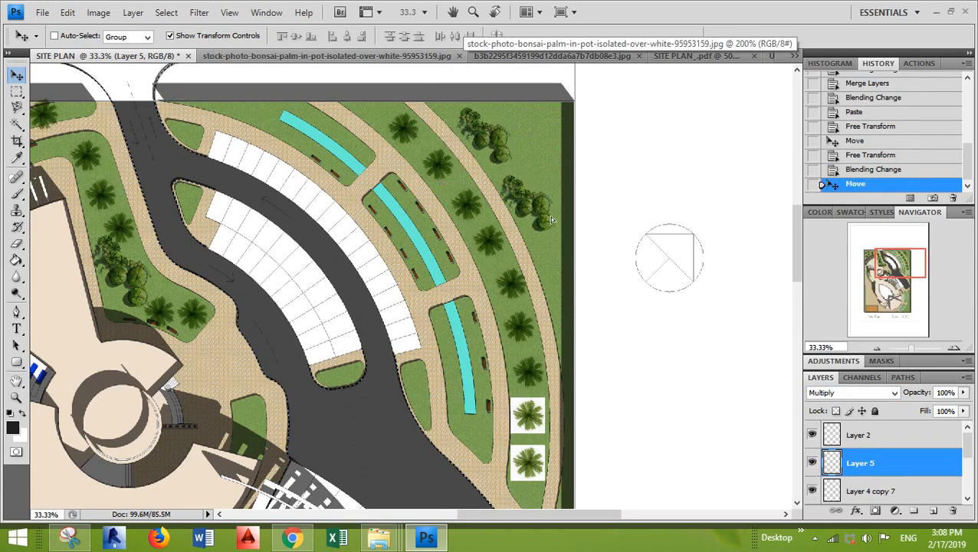
{"action": "key", "text": "ctrl+t"}
{"action": "left_click_drag", "start_coordinate": [582, 148], "coordinate": [598, 170]}
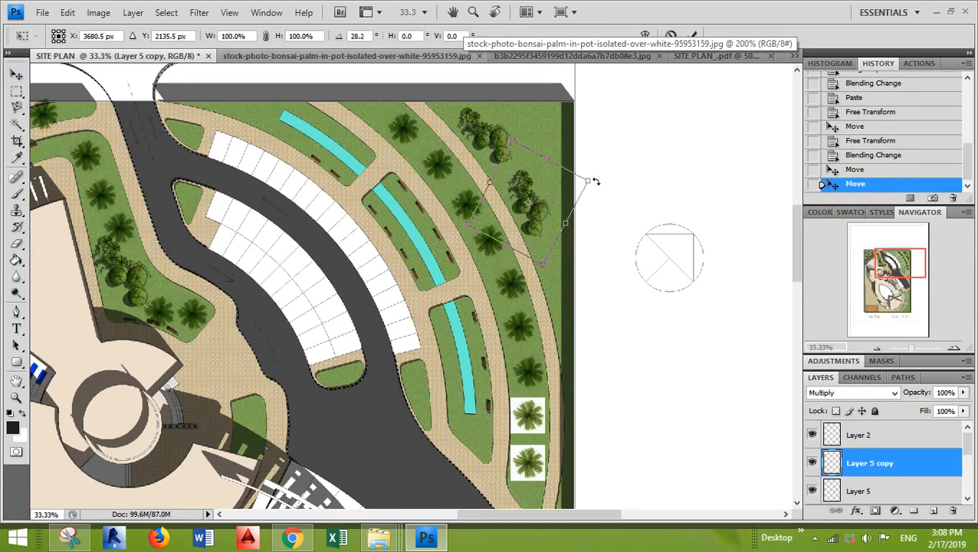
{"action": "key", "text": "Return"}
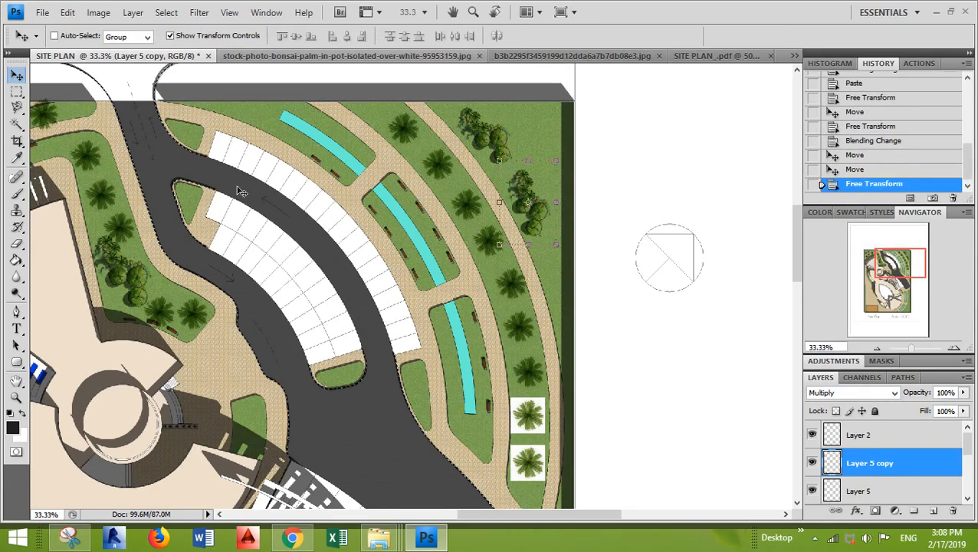
Step: Step back through the history to the first Move after the blending change, undoing the cluster's duplication and rotation
{"action": "left_click", "coordinate": [17, 91]}
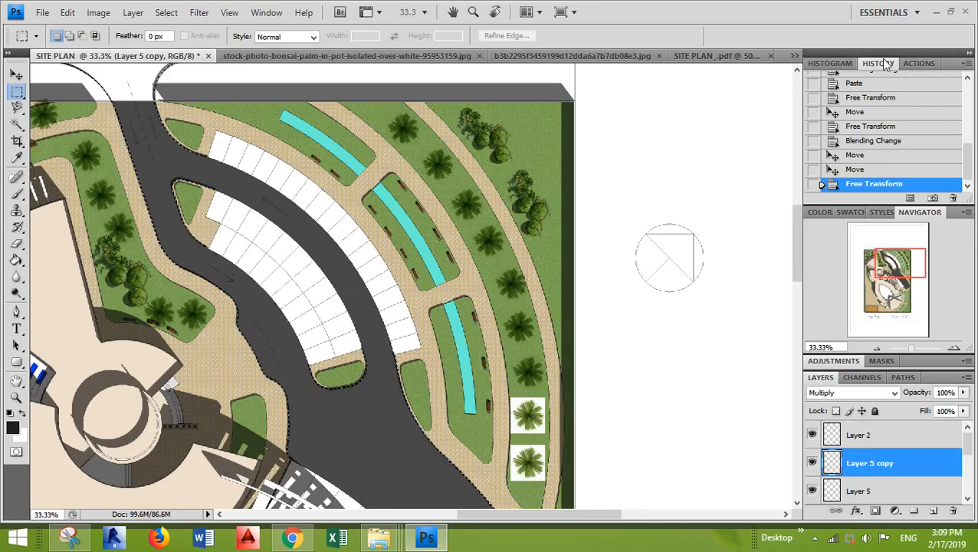
{"action": "left_click", "coordinate": [850, 169]}
{"action": "left_click", "coordinate": [858, 155]}
{"action": "left_click", "coordinate": [860, 143]}
{"action": "left_click", "coordinate": [857, 114]}
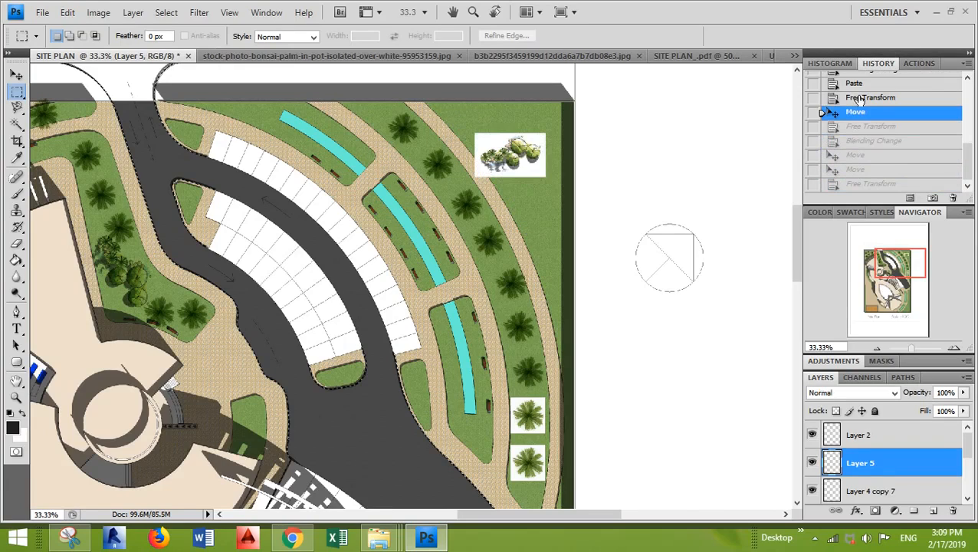
{"action": "left_click", "coordinate": [867, 141]}
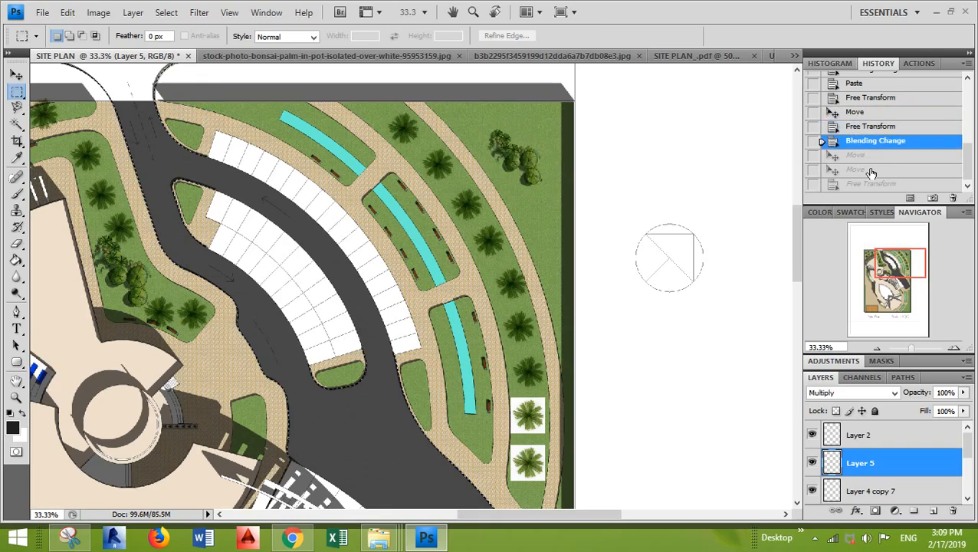
{"action": "left_click", "coordinate": [866, 155]}
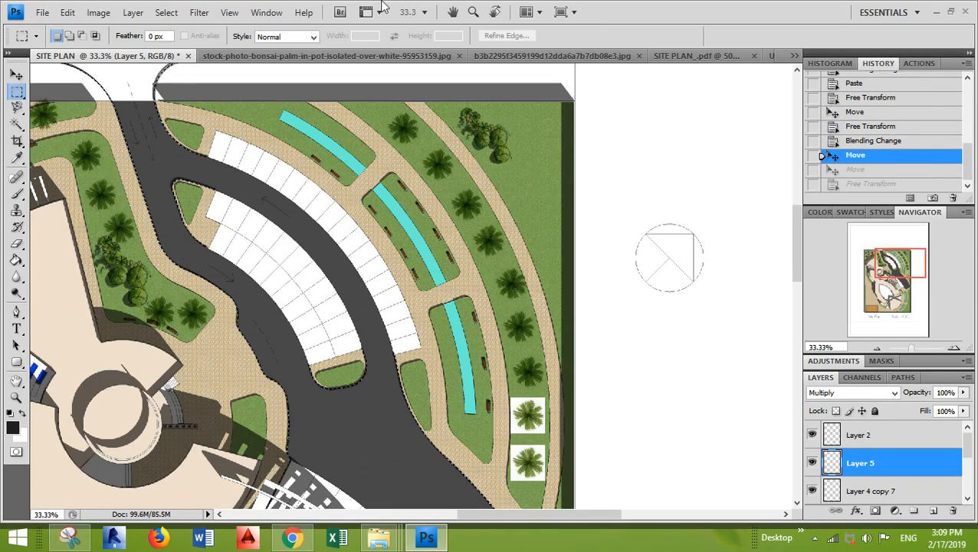
{"action": "left_click", "coordinate": [259, 15]}
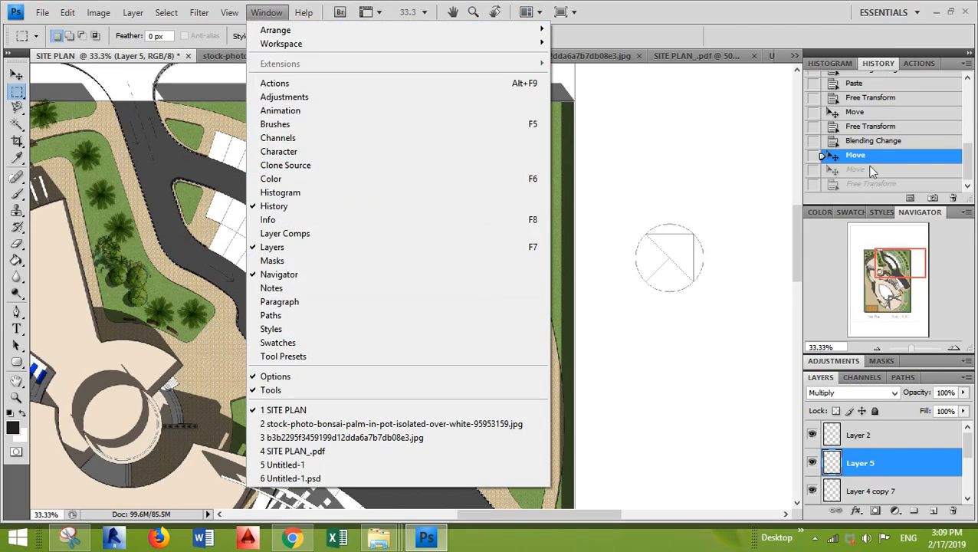
{"action": "left_click", "coordinate": [742, 17]}
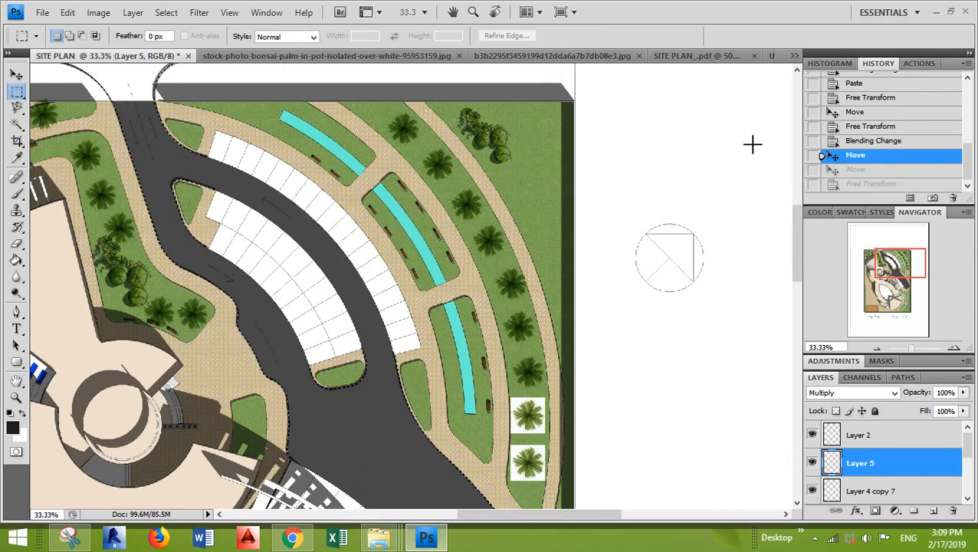
{"action": "key", "text": "ctrl+minus"}
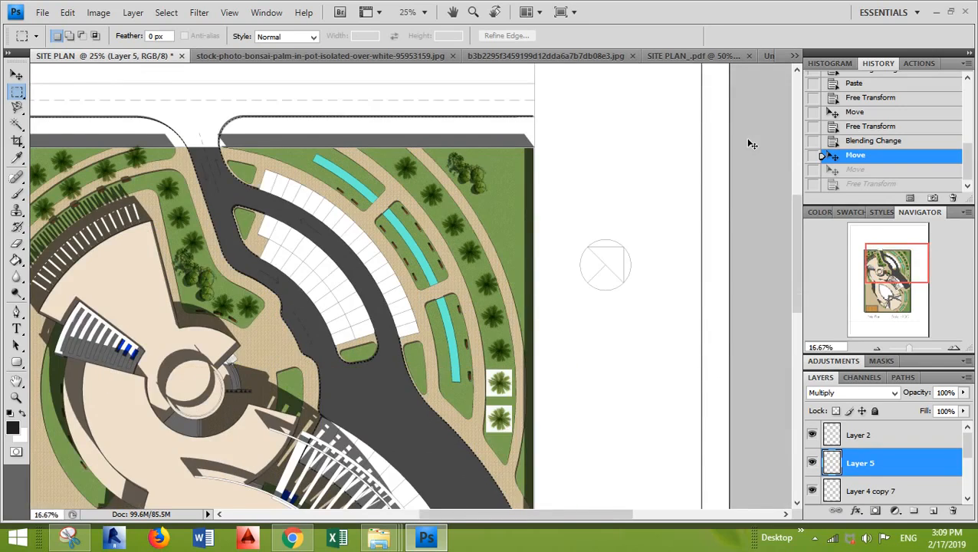
{"action": "key", "text": "ctrl+minus"}
{"action": "left_click_drag", "start_coordinate": [306, 327], "coordinate": [412, 287]}
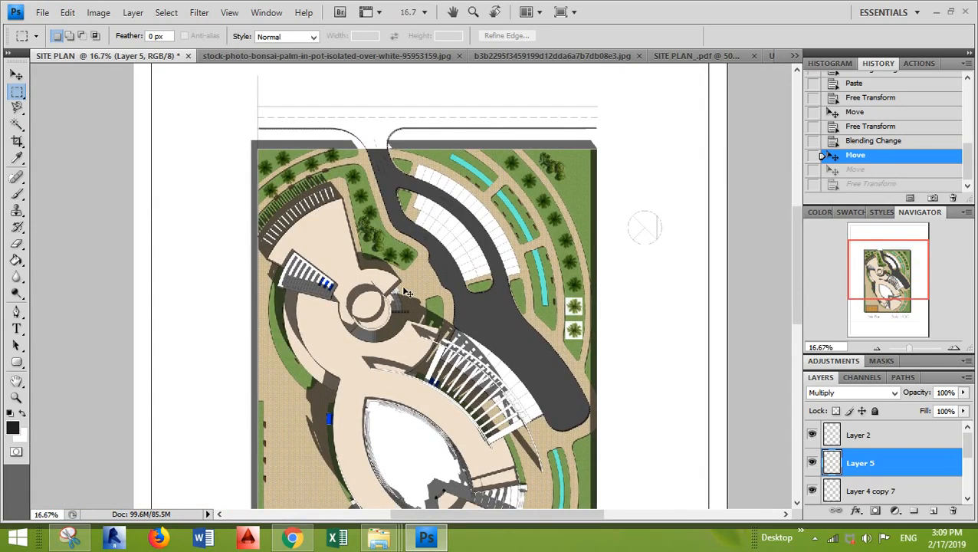
{"action": "scroll", "coordinate": [406, 292], "scroll_direction": "up", "scroll_amount": 1}
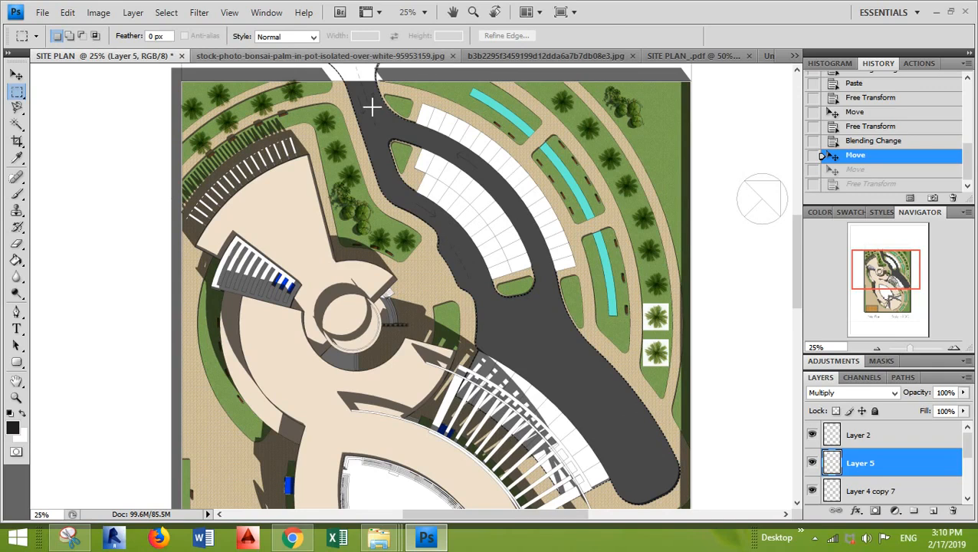
{"action": "key", "text": "ctrl+plus"}
{"action": "left_click_drag", "start_coordinate": [368, 103], "coordinate": [294, 256]}
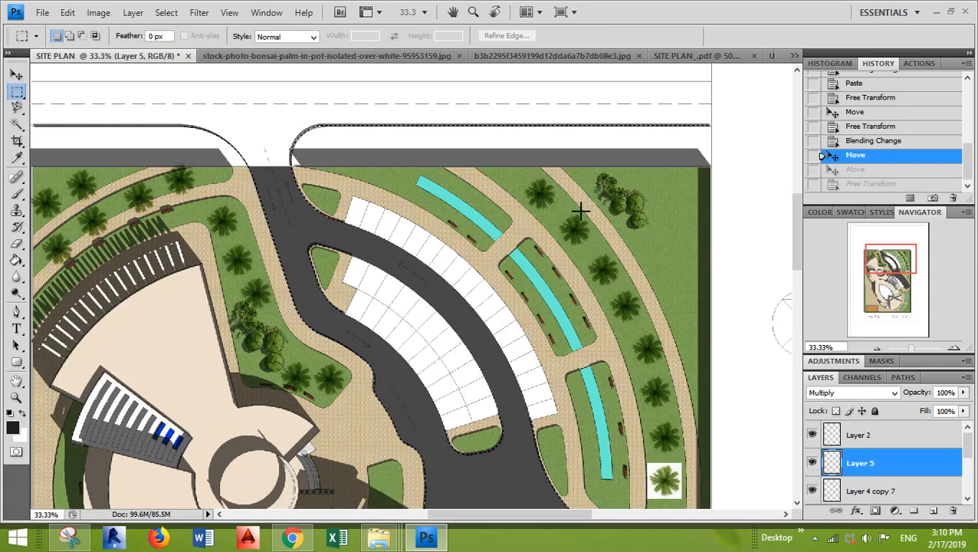
Step: Select the merged palm row directly on the canvas and shift it slightly up and to the left along the curved strip
{"action": "left_click", "coordinate": [16, 75]}
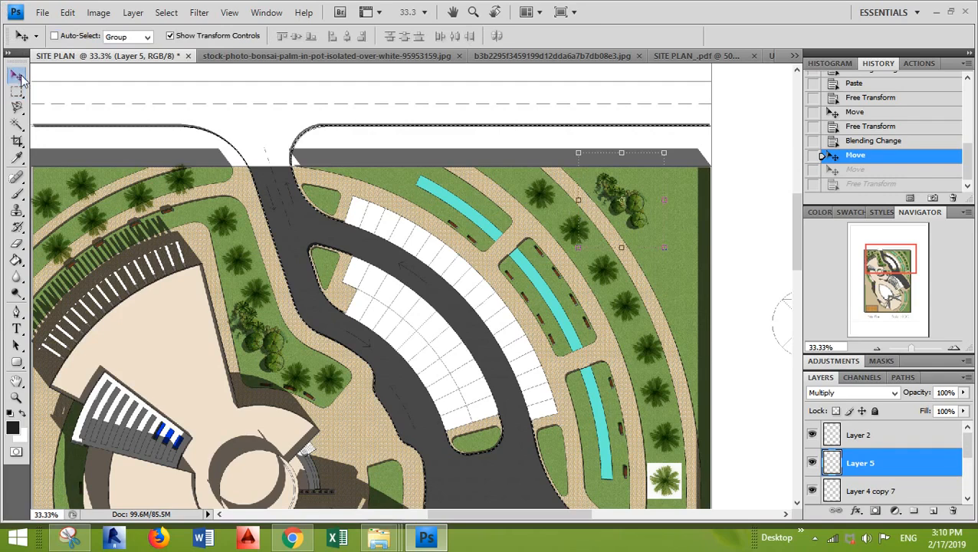
{"action": "key", "text": "ctrl+plus"}
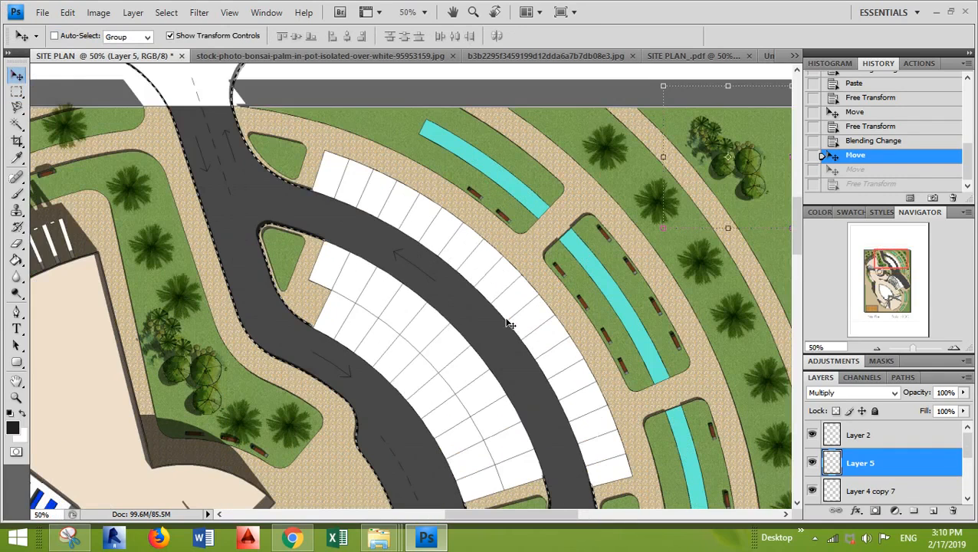
{"action": "left_click_drag", "start_coordinate": [603, 324], "coordinate": [404, 320]}
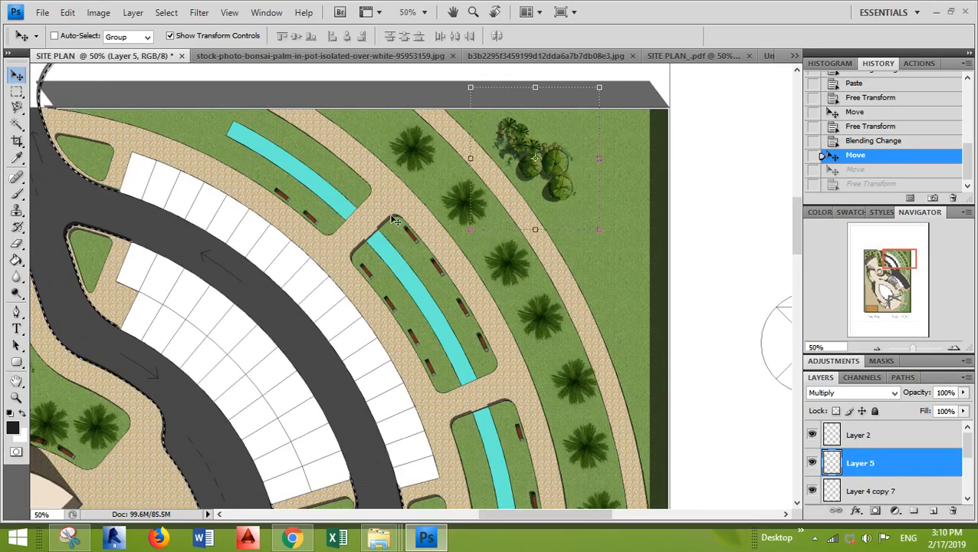
{"action": "left_click", "coordinate": [419, 149], "text": "ctrl"}
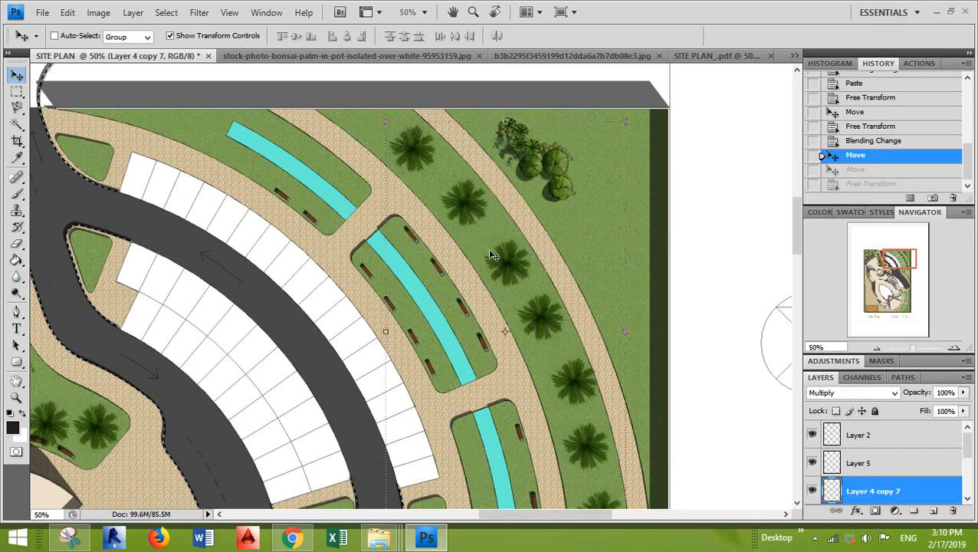
{"action": "mouse_move", "coordinate": [415, 153]}
{"action": "left_mouse_down"}
{"action": "mouse_move", "coordinate": [445, 139]}
{"action": "mouse_move", "coordinate": [409, 151]}
{"action": "left_mouse_up"}
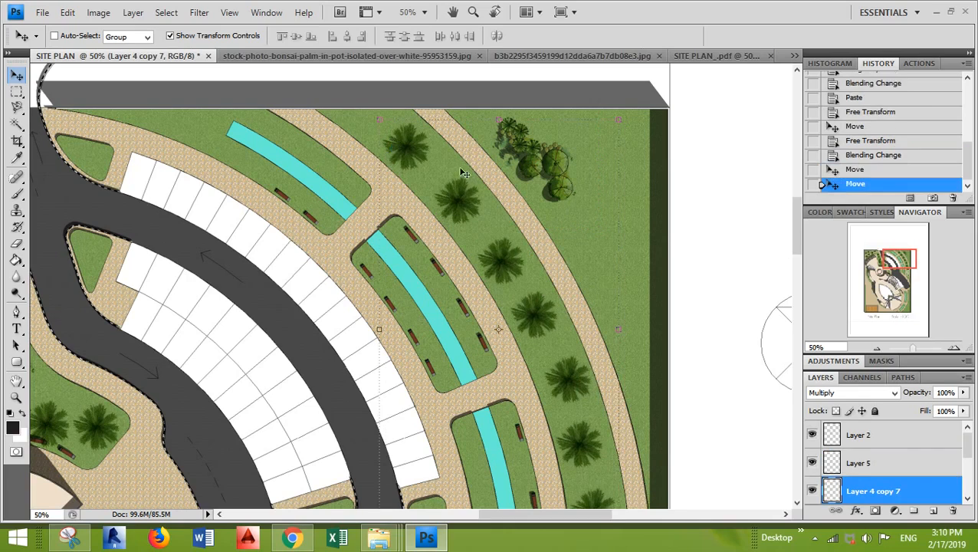
Step: Select the tree cluster's layer and the base plan's Layer 1 one after the other directly on the canvas
{"action": "left_click", "coordinate": [561, 170], "text": "ctrl"}
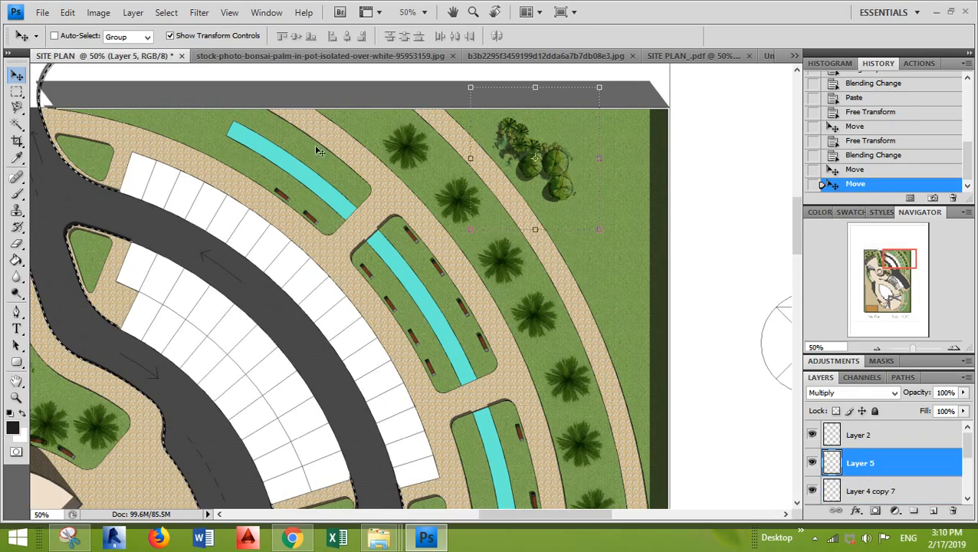
{"action": "left_click", "coordinate": [202, 124], "text": "ctrl"}
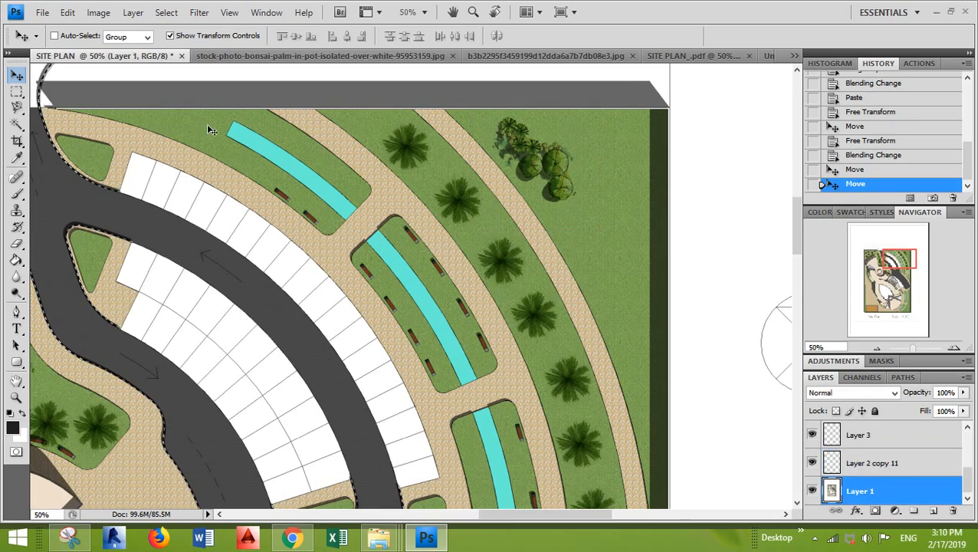